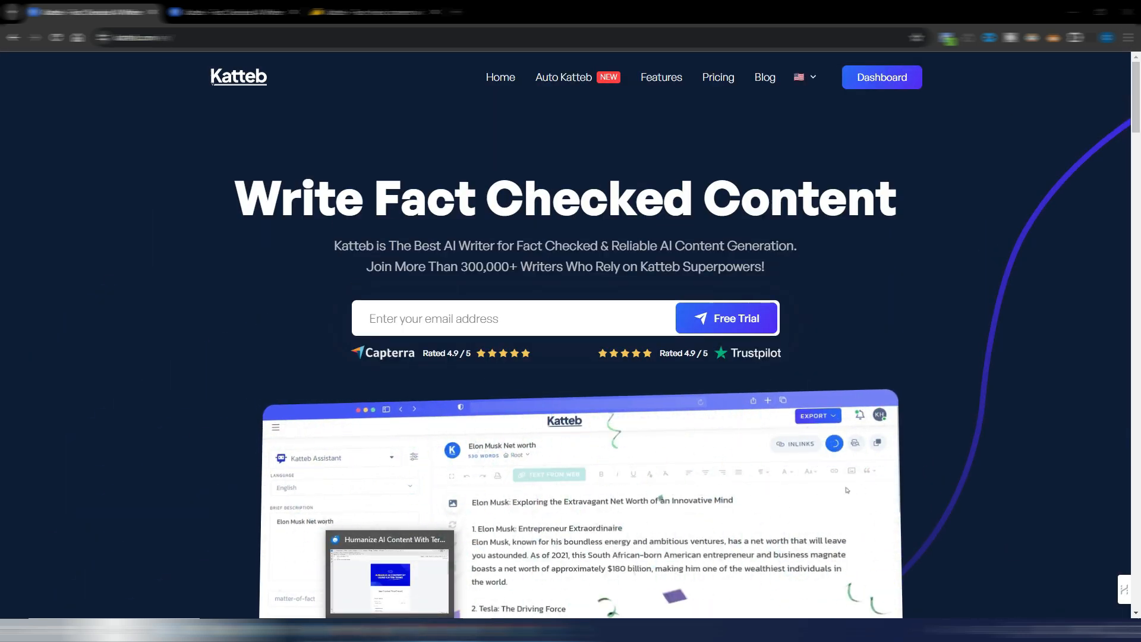
Switch to the mail program and read the "Humanize AI Content With Terms!" email, then return to the Katteb website.
{"action": "left_click", "coordinate": [390, 573]}
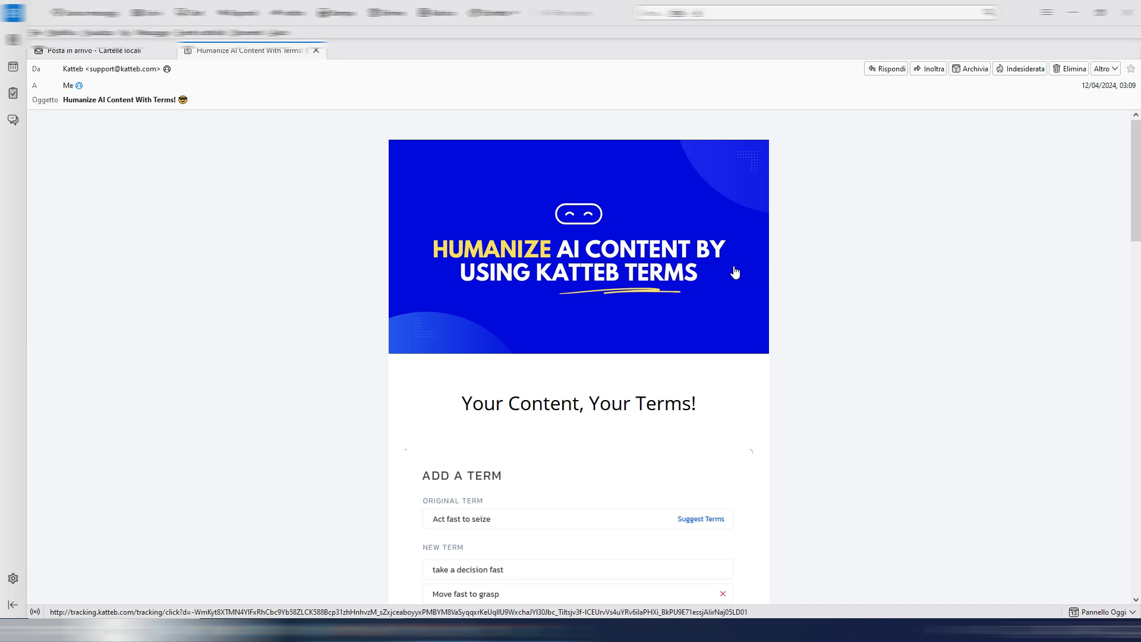
{"action": "scroll", "coordinate": [879, 349], "scroll_direction": "down", "scroll_amount": 3}
{"action": "scroll", "coordinate": [881, 350], "scroll_direction": "down", "scroll_amount": 5}
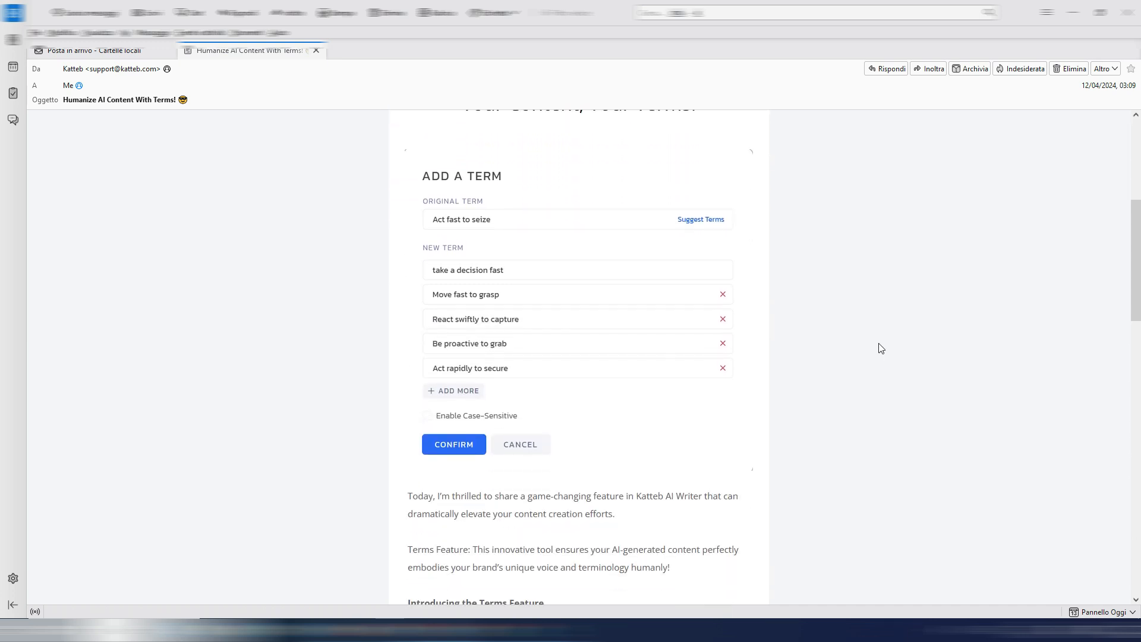
{"action": "scroll", "coordinate": [881, 349], "scroll_direction": "down", "scroll_amount": 6}
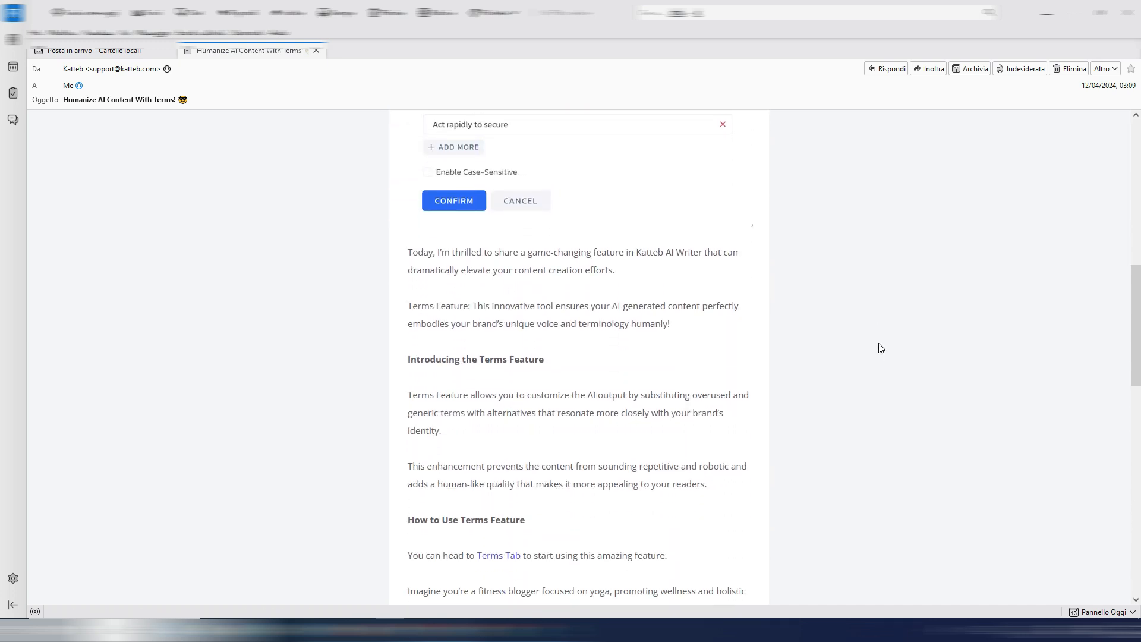
{"action": "scroll", "coordinate": [881, 348], "scroll_direction": "down", "scroll_amount": 5}
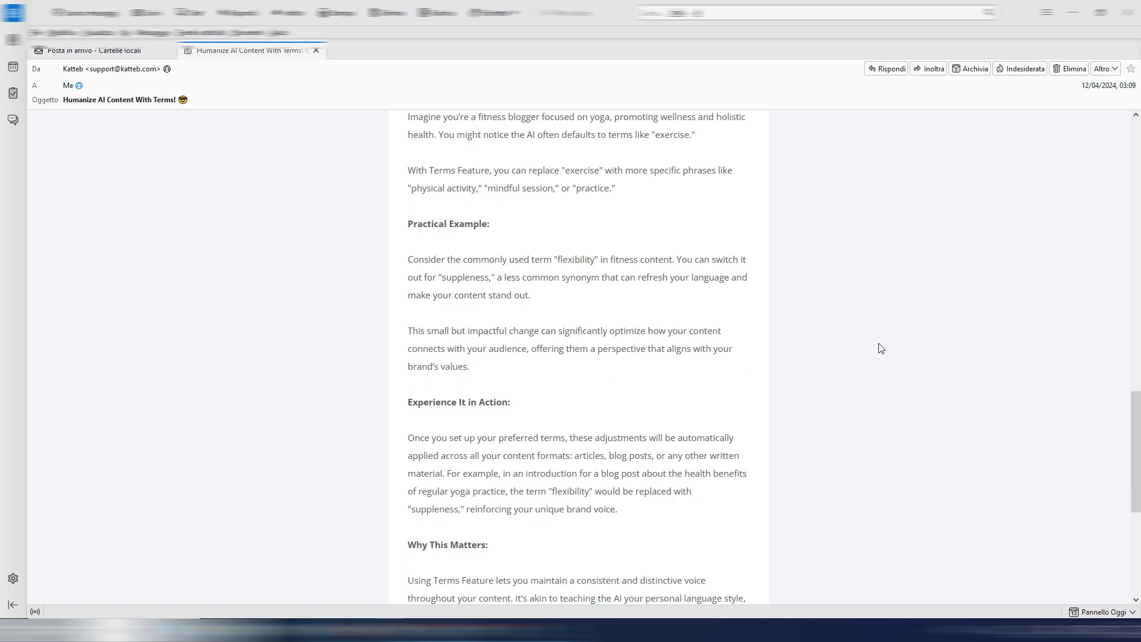
{"action": "scroll", "coordinate": [881, 349], "scroll_direction": "up", "scroll_amount": 5}
{"action": "scroll", "coordinate": [881, 349], "scroll_direction": "up", "scroll_amount": 10}
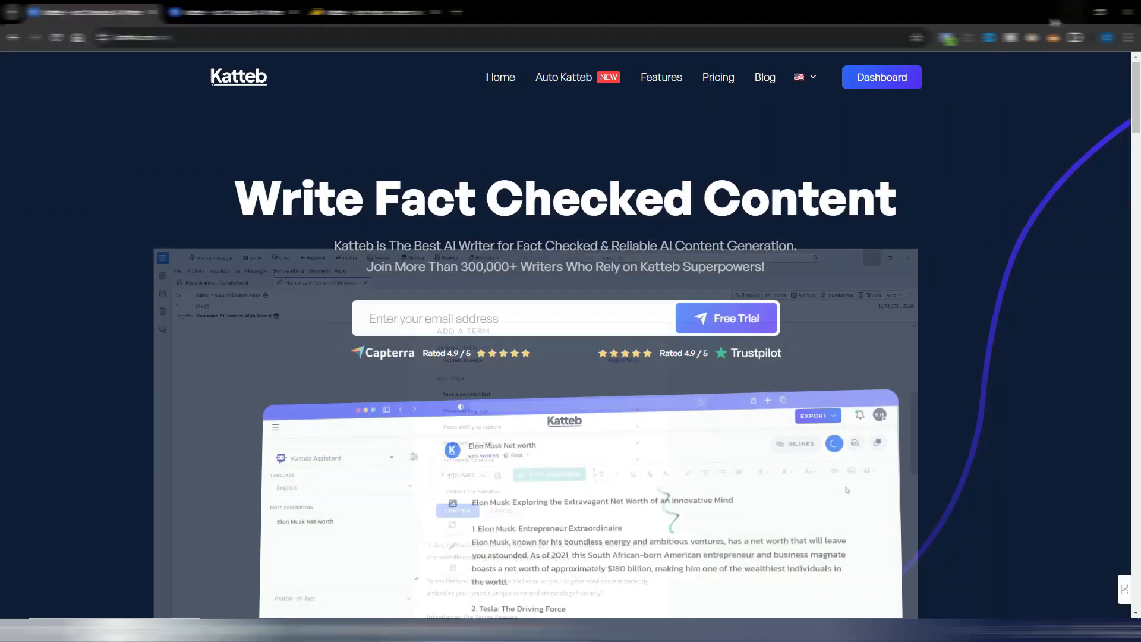
{"action": "left_click", "coordinate": [1073, 12]}
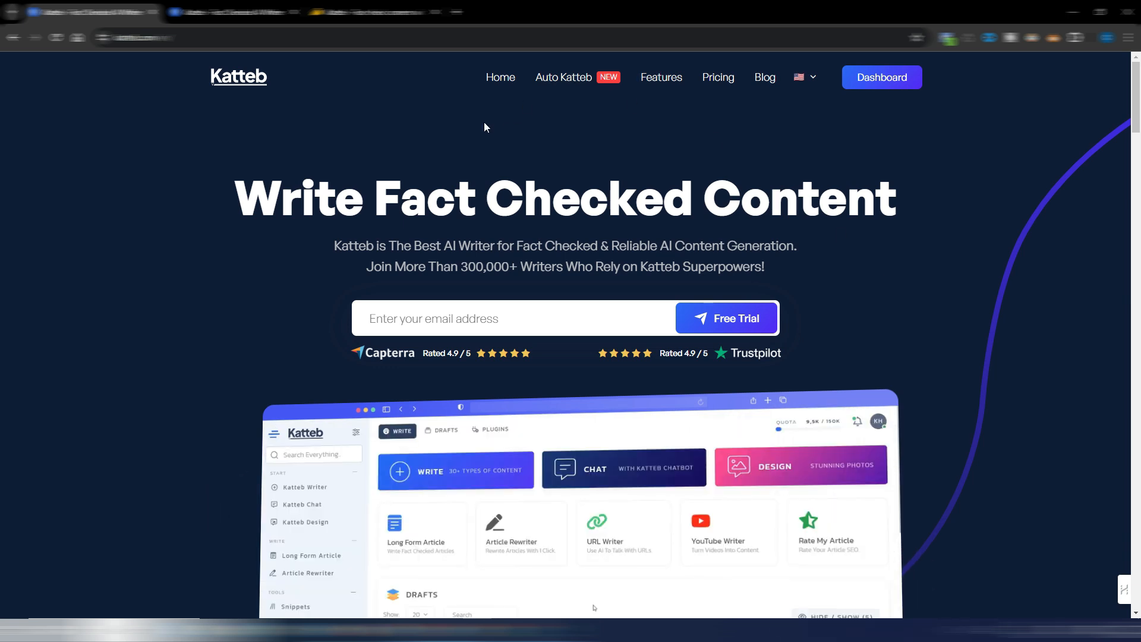
Review Katteb's lifetime deal plans on AppSumo and set the Multiple plan to 10 Codes to examine its price and word allowance.
{"action": "left_click", "coordinate": [371, 12]}
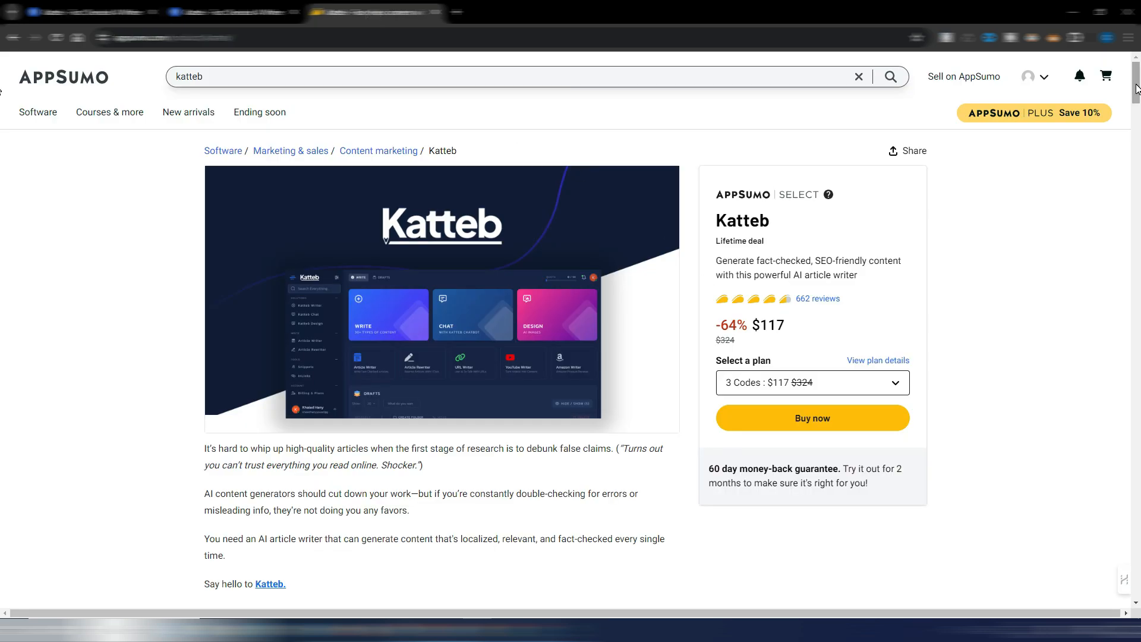
{"action": "left_click_drag", "start_coordinate": [1137, 88], "coordinate": [1105, 257]}
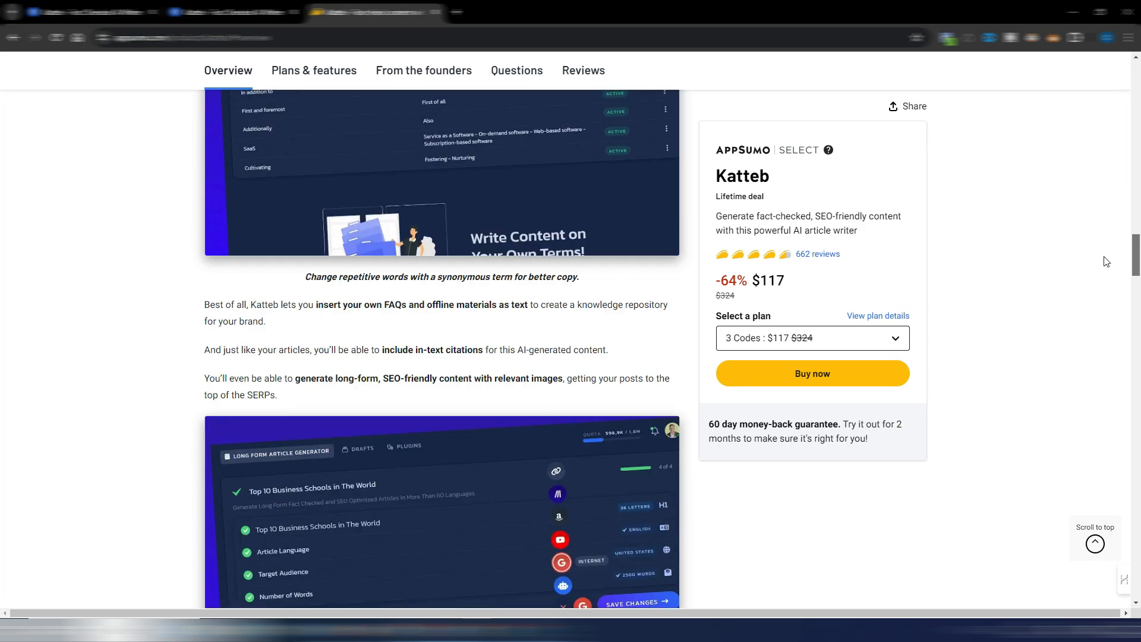
{"action": "scroll", "coordinate": [1070, 253], "scroll_direction": "down", "scroll_amount": 5}
{"action": "scroll", "coordinate": [1070, 252], "scroll_direction": "down", "scroll_amount": 10}
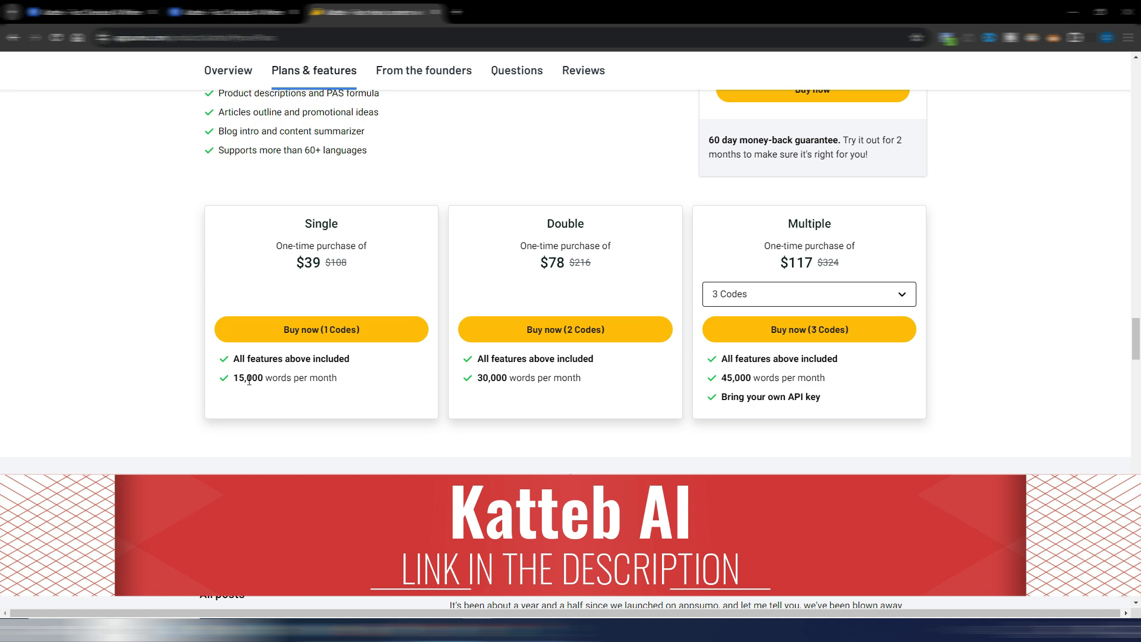
{"action": "left_click", "coordinate": [766, 293]}
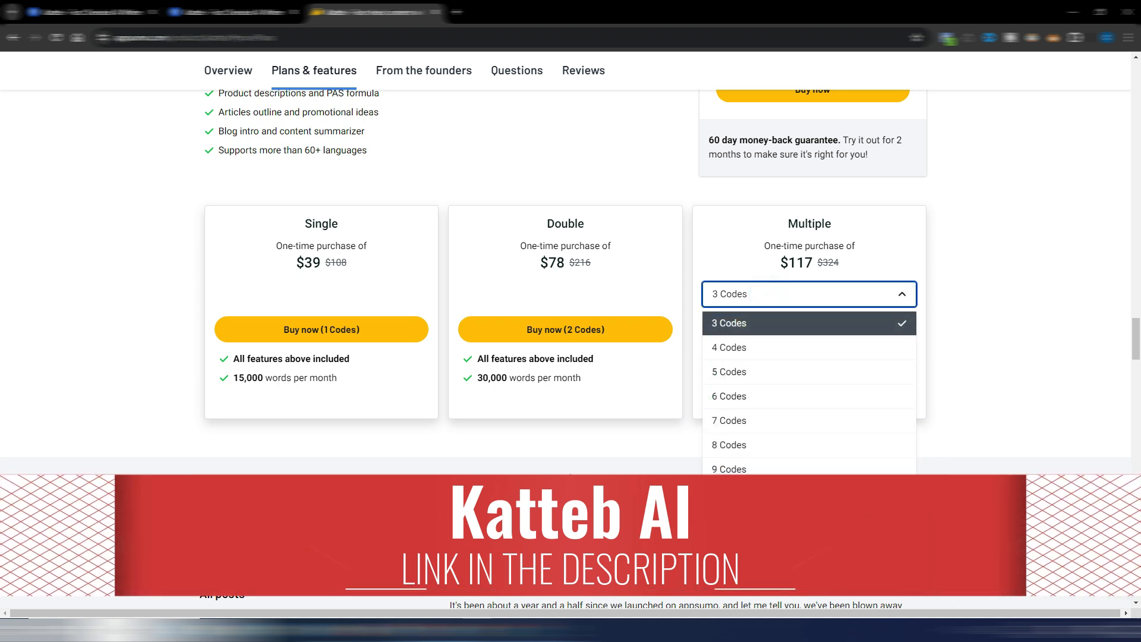
{"action": "left_click", "coordinate": [764, 493]}
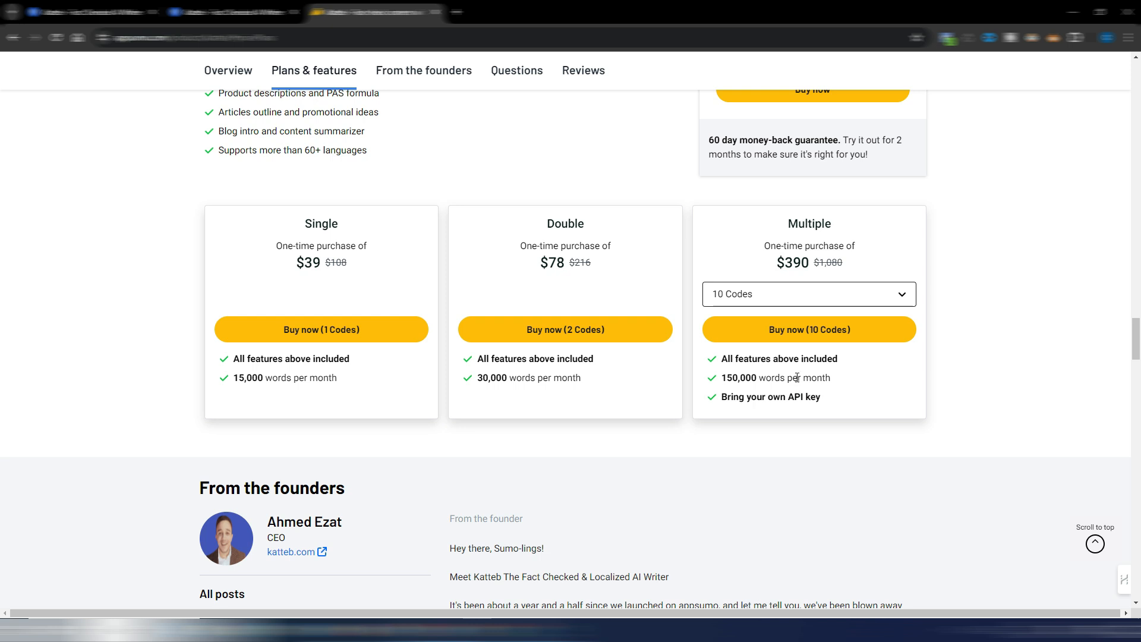
Examine the pricing plans on Katteb's website, comparing the monthly and yearly billing options.
{"action": "left_click", "coordinate": [119, 17]}
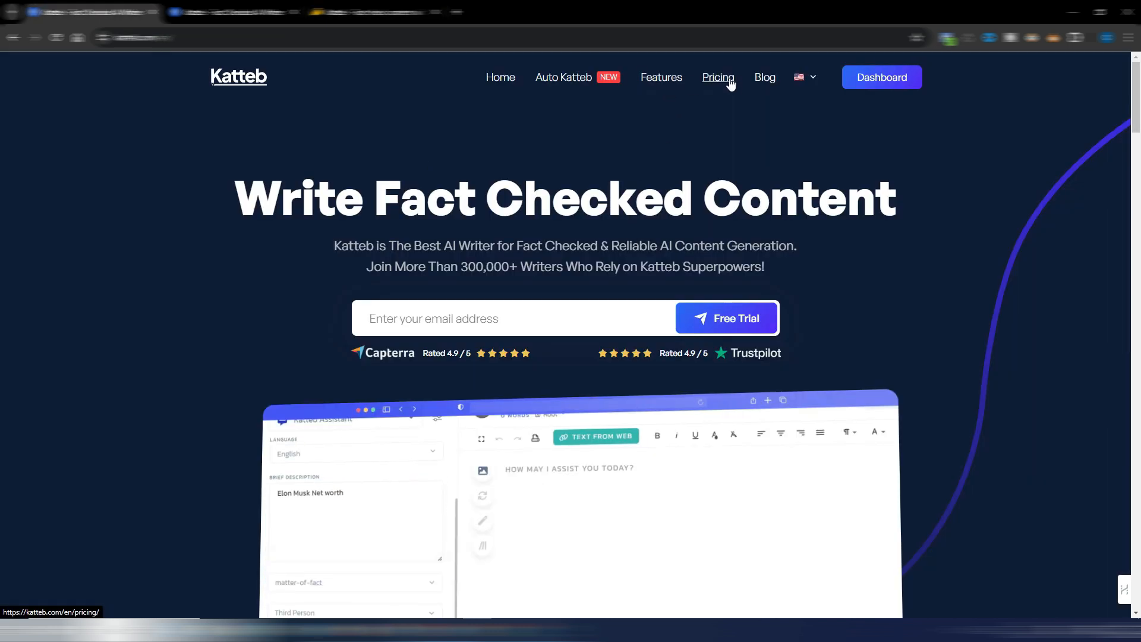
{"action": "left_click", "coordinate": [719, 78]}
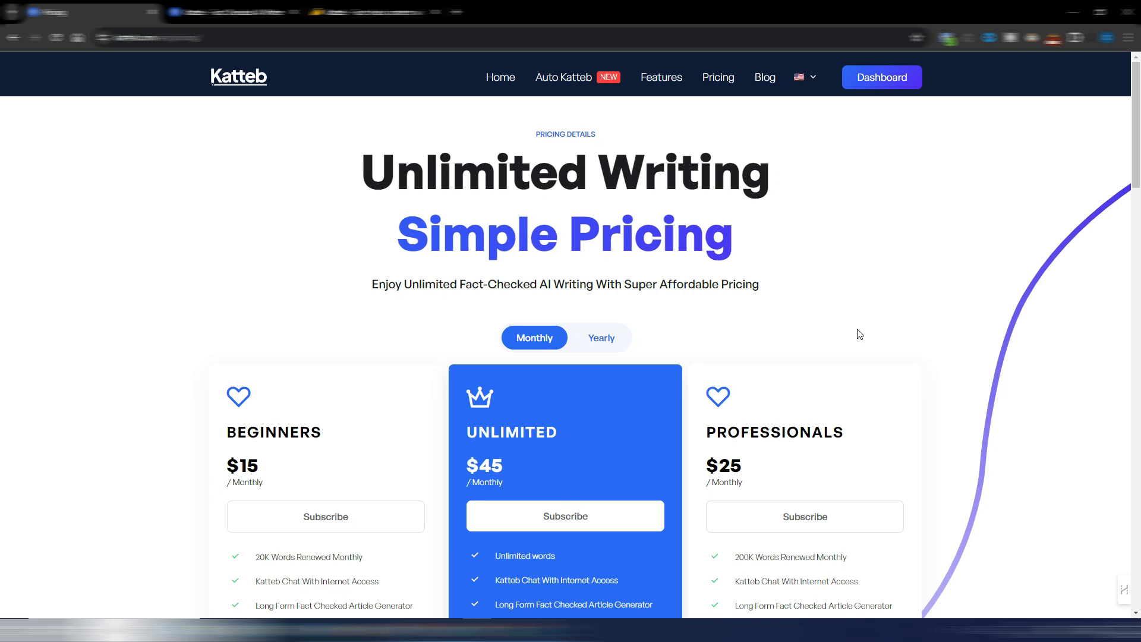
{"action": "scroll", "coordinate": [856, 333], "scroll_direction": "down", "scroll_amount": 2}
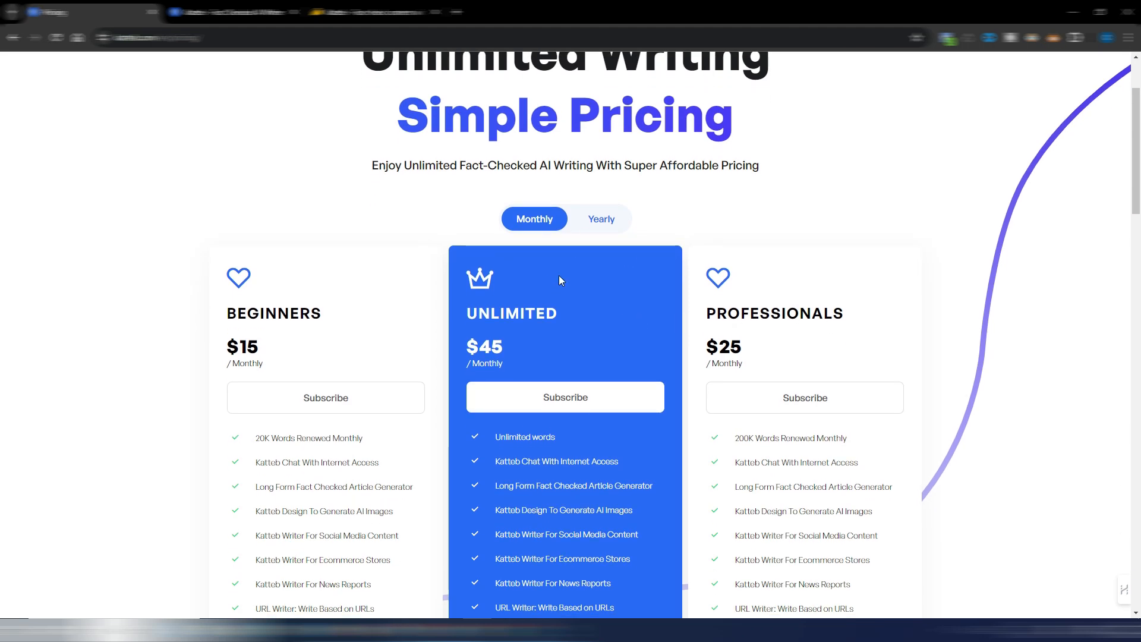
{"action": "left_click", "coordinate": [602, 219]}
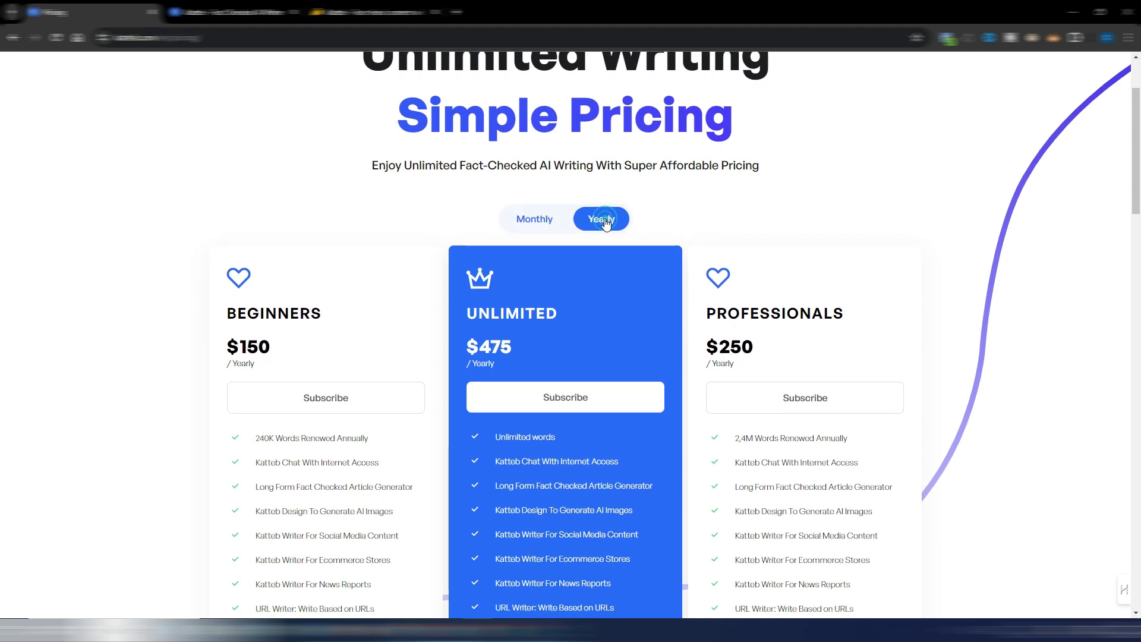
{"action": "left_click", "coordinate": [548, 218]}
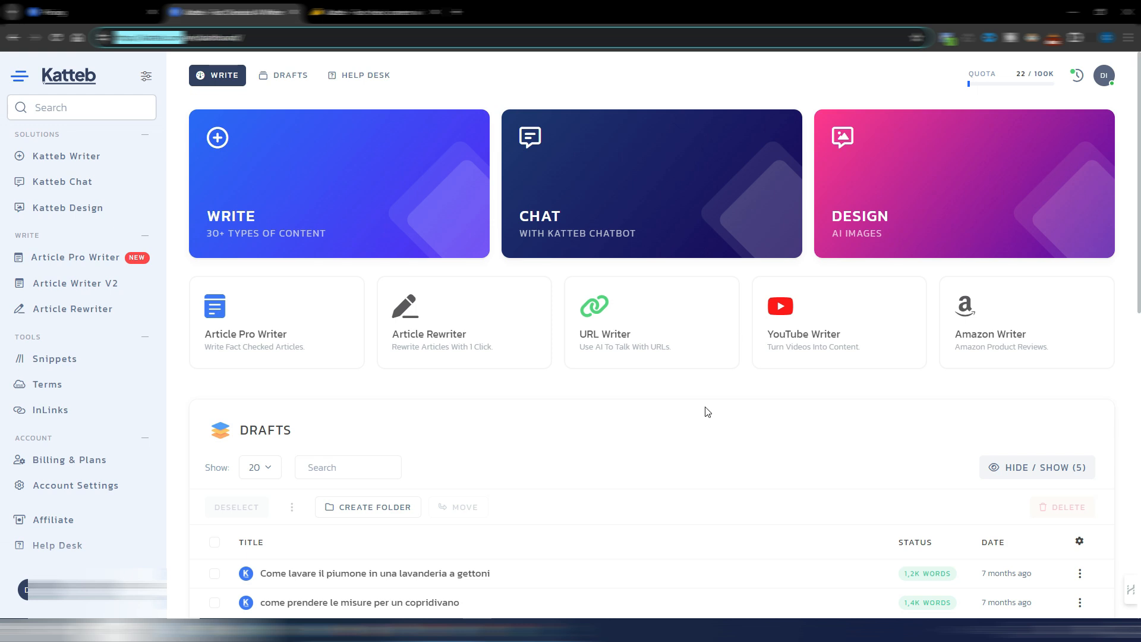
Look through Katteb Design, the chatbot options in Katteb Chat, and Article Pro Writer from the dashboard.
{"action": "left_click", "coordinate": [954, 150]}
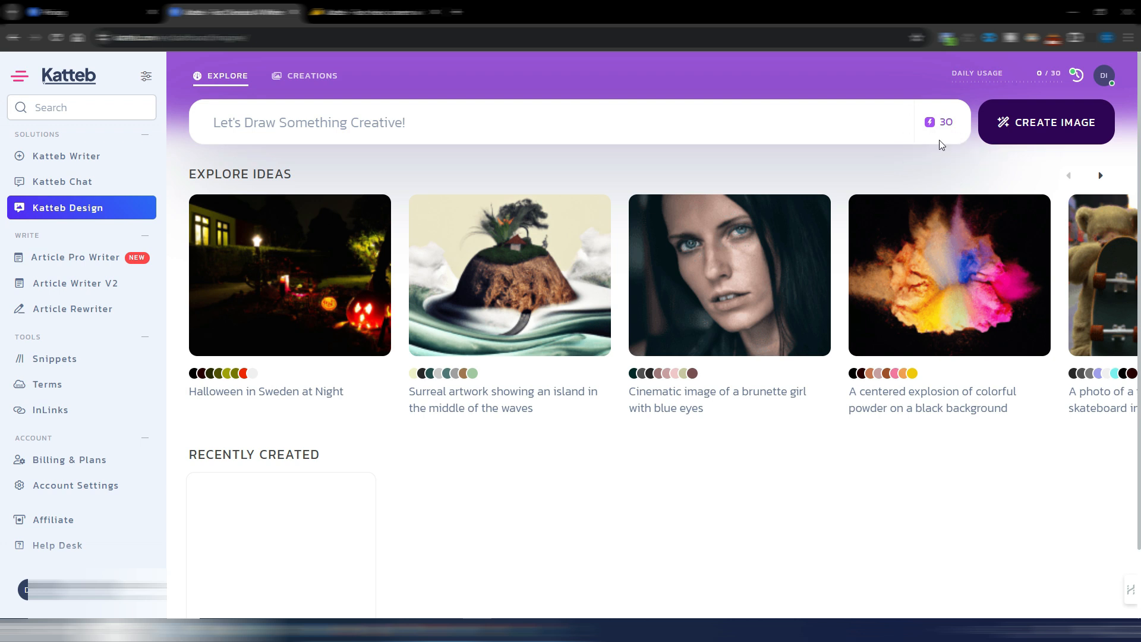
{"action": "left_click", "coordinate": [68, 183]}
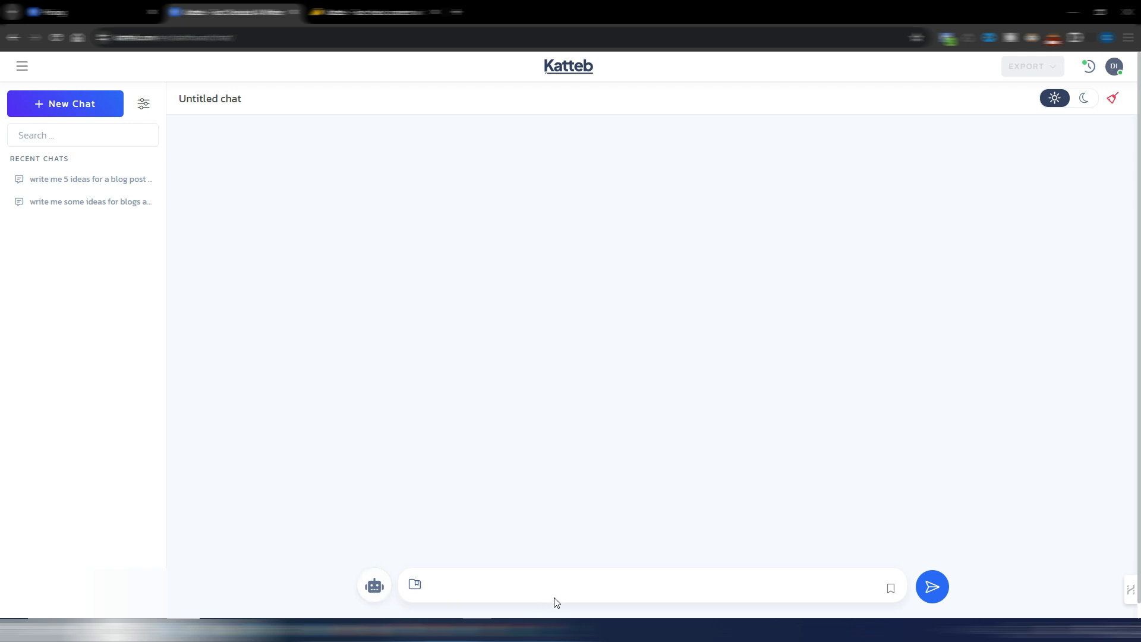
{"action": "left_click", "coordinate": [374, 586]}
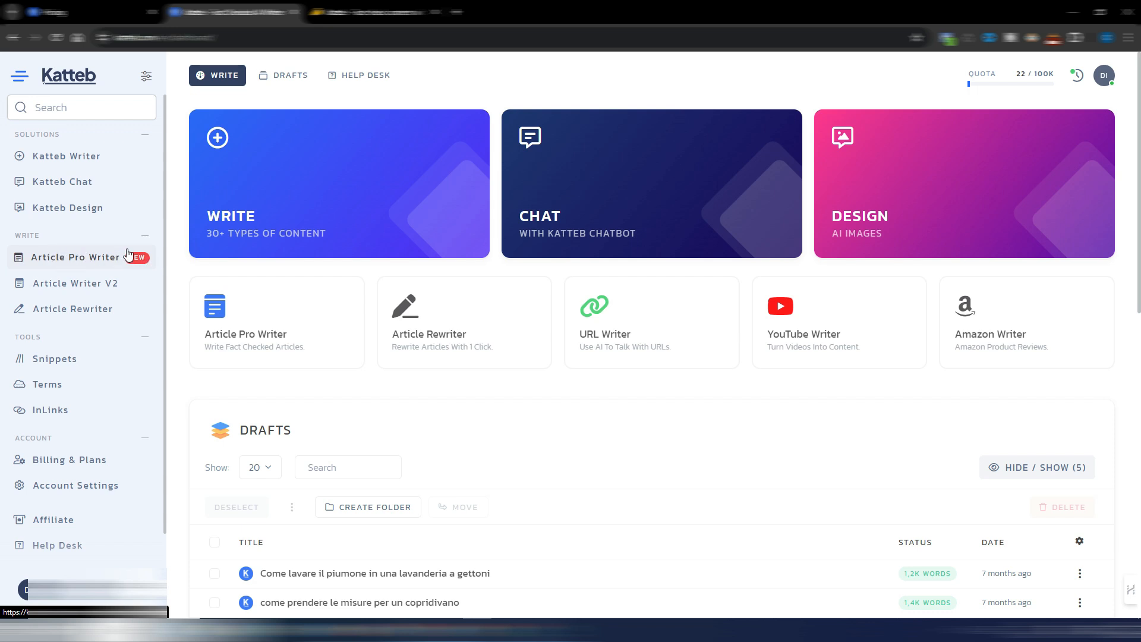
{"action": "left_click", "coordinate": [92, 259]}
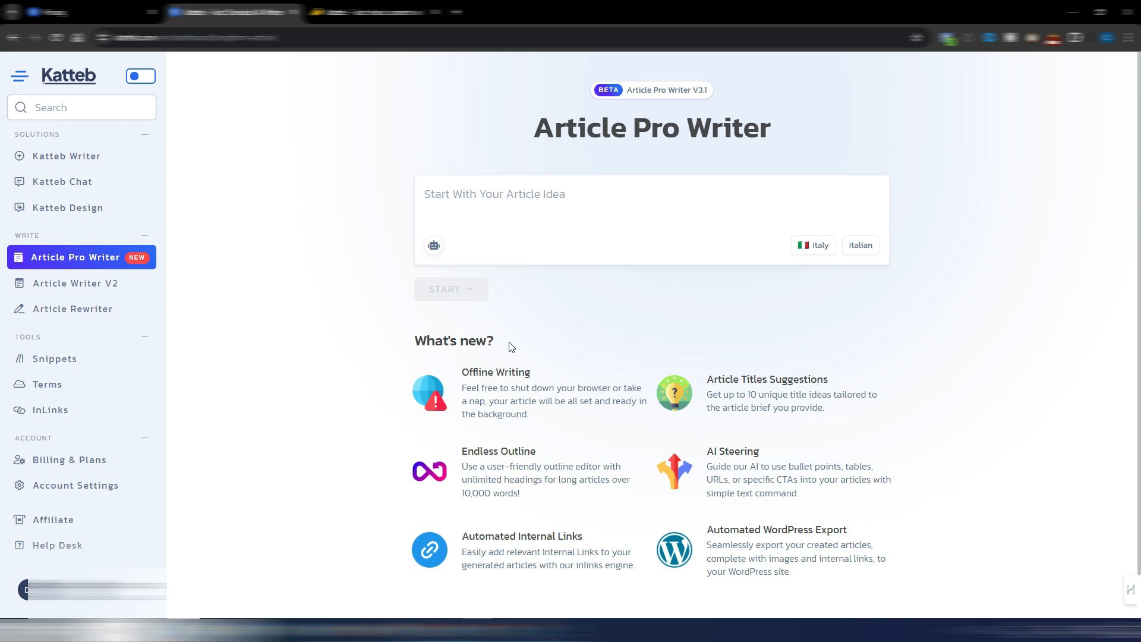
Start a new term in Terms with "in conclusion" as the original term and generate suggested replacements.
{"action": "left_click", "coordinate": [59, 384]}
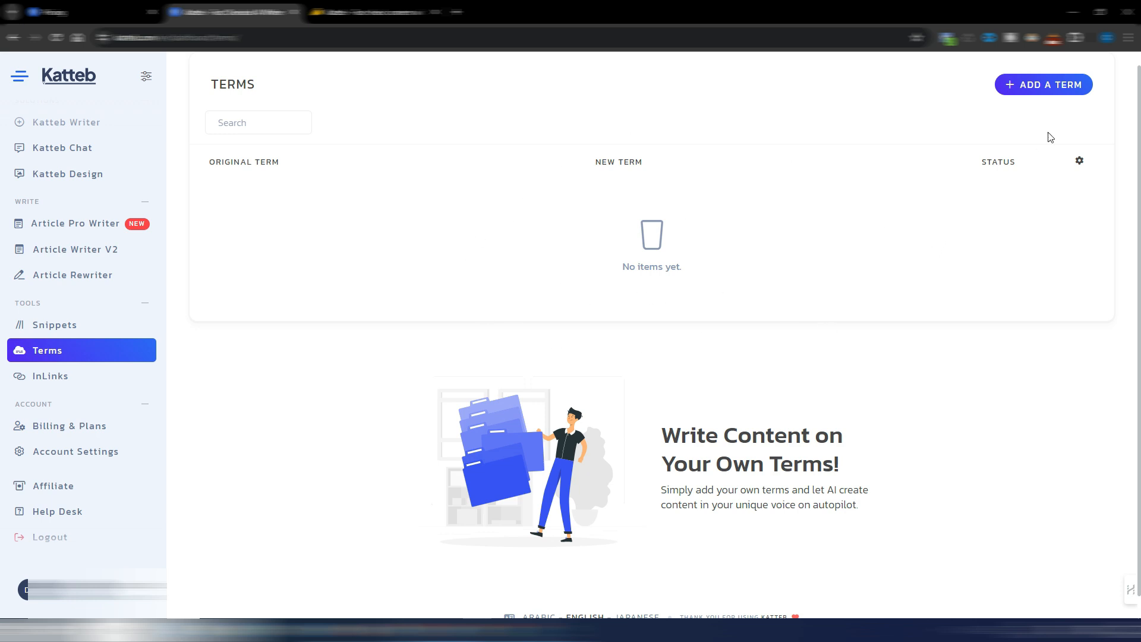
{"action": "left_click", "coordinate": [1029, 86]}
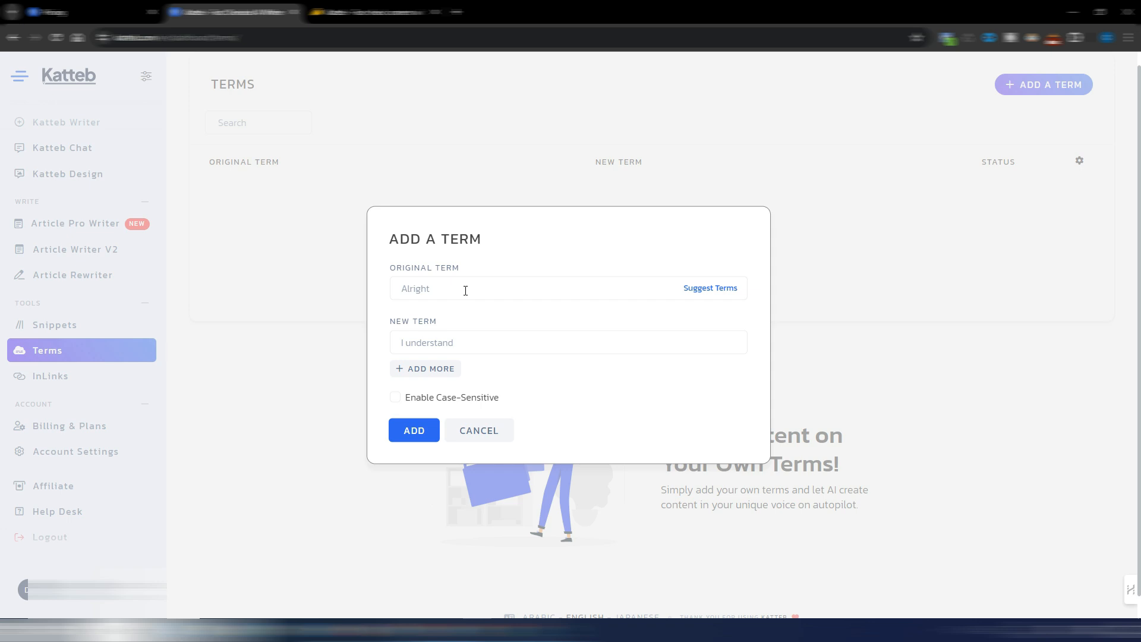
{"action": "left_click", "coordinate": [466, 290]}
{"action": "type", "text": "in conclusion"}
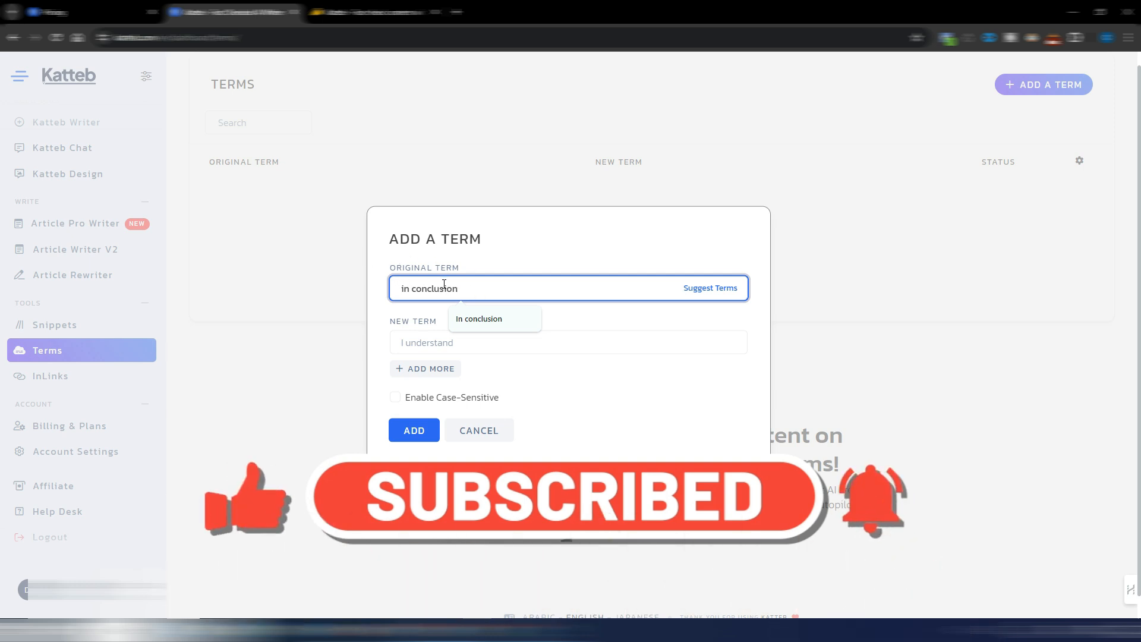
{"action": "left_click", "coordinate": [714, 288]}
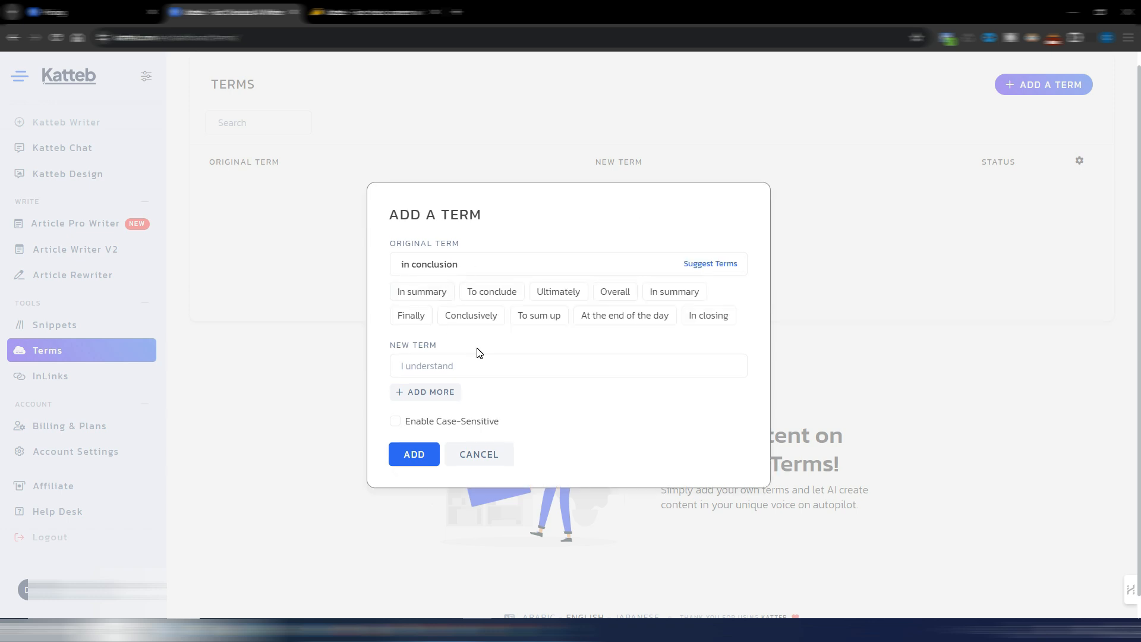
Choose "Overall", "To sum up" and "At the end of the day" as the new terms and save the entry.
{"action": "left_click", "coordinate": [616, 293]}
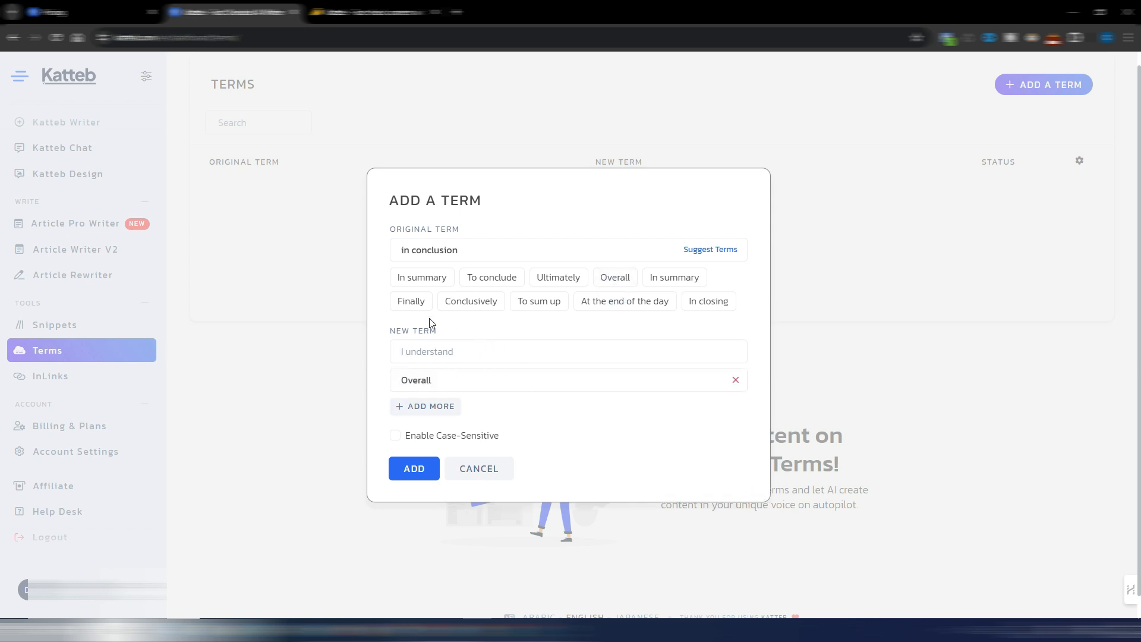
{"action": "left_click", "coordinate": [540, 301]}
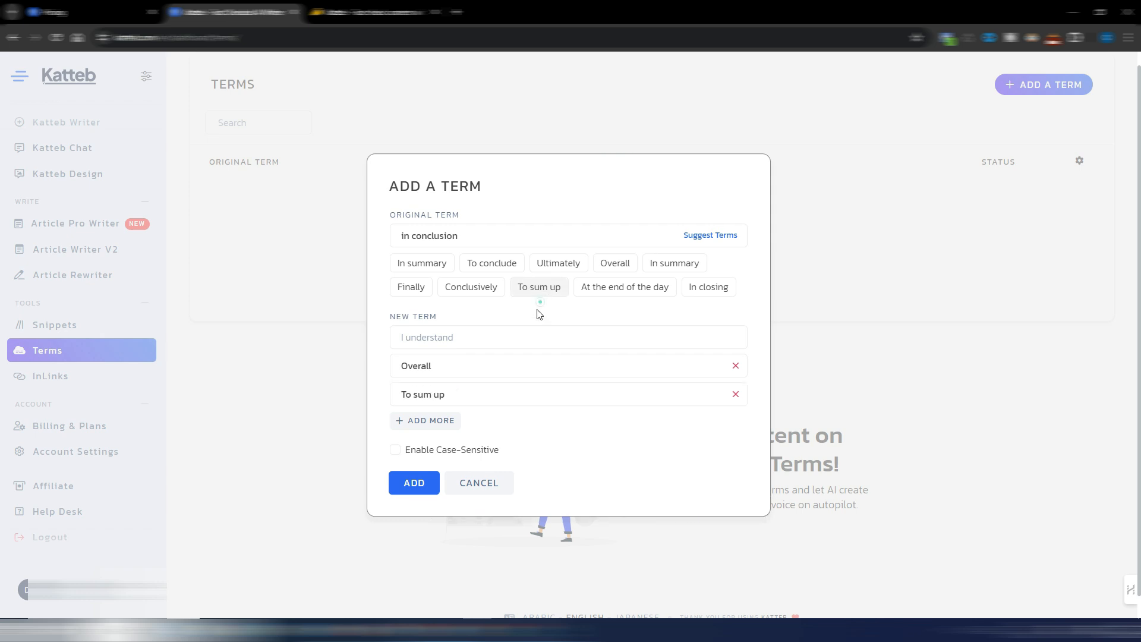
{"action": "left_click", "coordinate": [629, 291]}
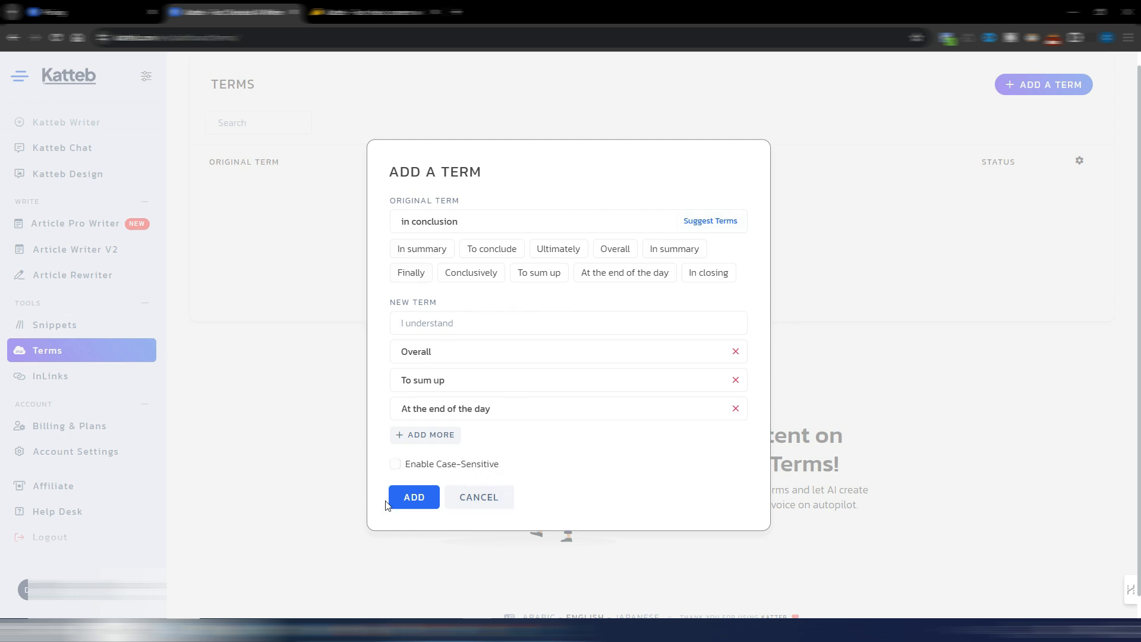
{"action": "left_click", "coordinate": [413, 498]}
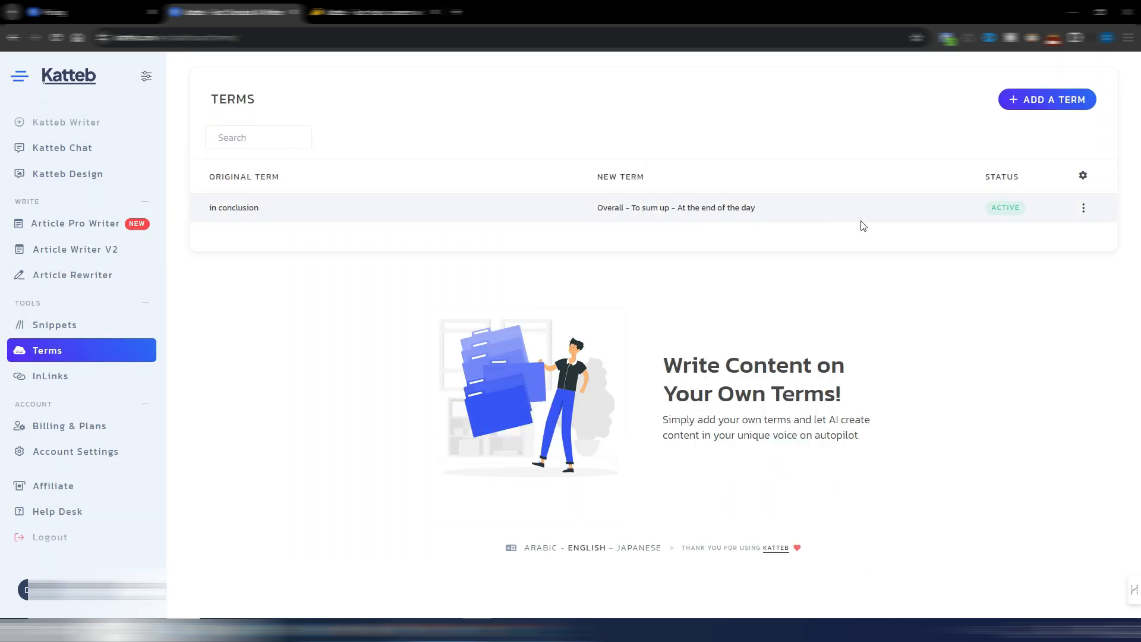
Check the blank form for adding another term and reread the practical example in the Terms feature email.
{"action": "left_click", "coordinate": [1053, 100]}
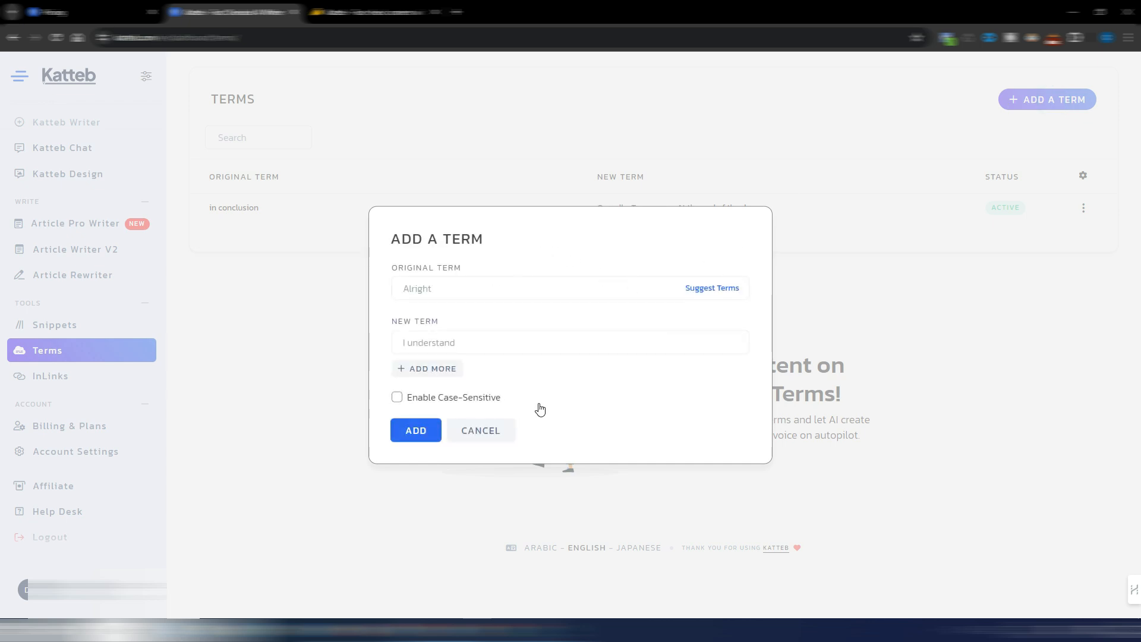
{"action": "left_click", "coordinate": [487, 430]}
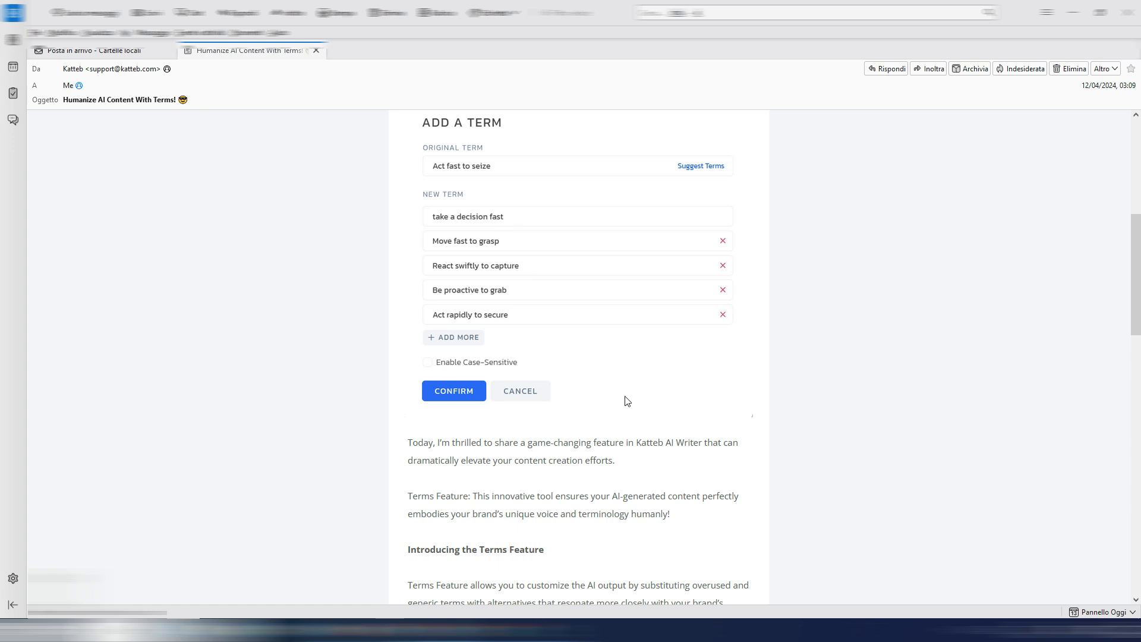
{"action": "scroll", "coordinate": [417, 187], "scroll_direction": "down", "scroll_amount": 10}
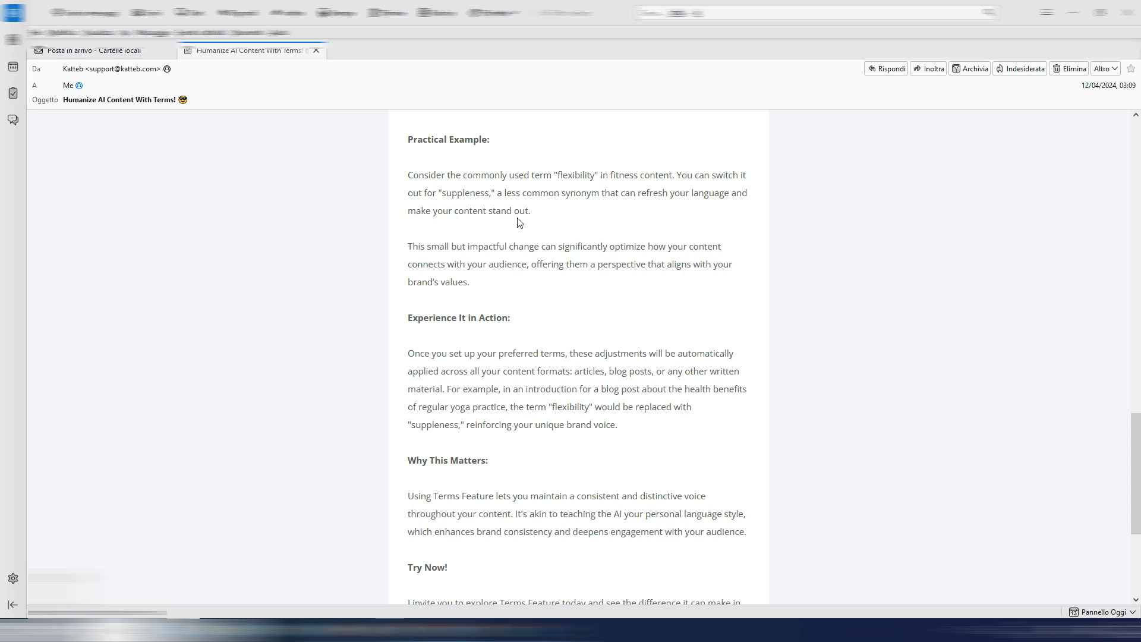
{"action": "left_click", "coordinate": [475, 629]}
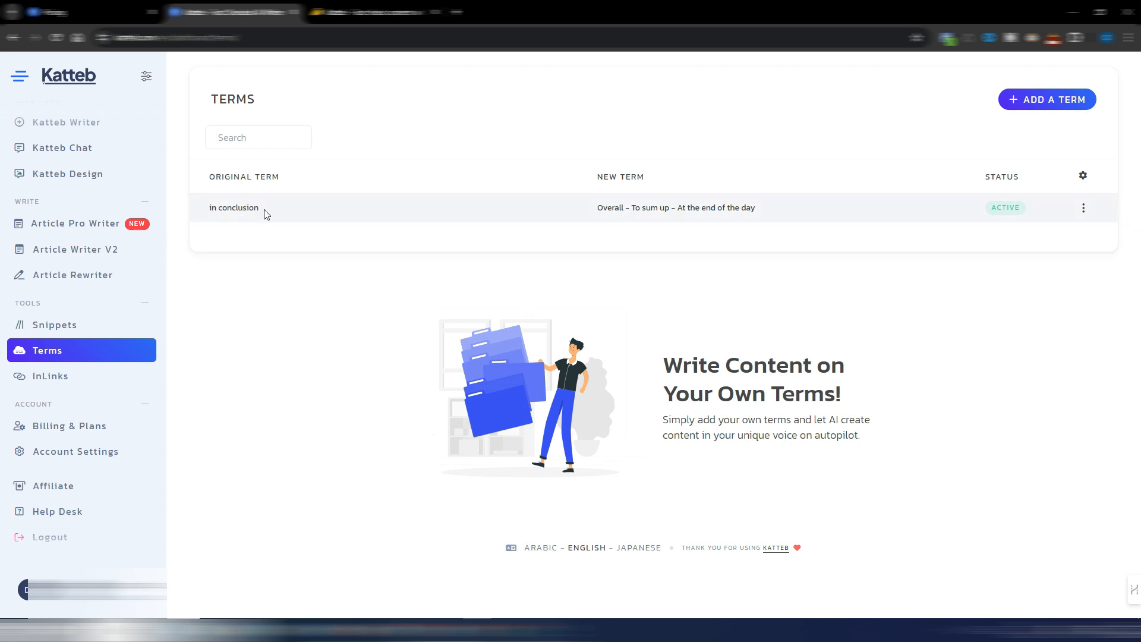
{"action": "left_click", "coordinate": [1033, 99]}
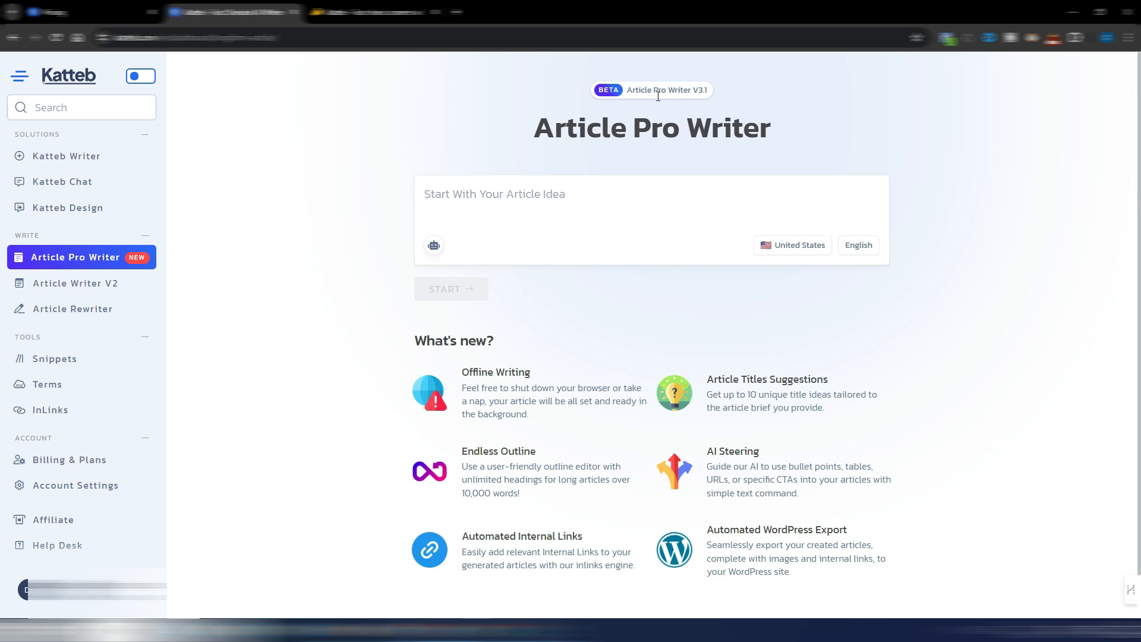
Enter "new SEO tactics for 2024" as the article idea and add Internet as its source.
{"action": "left_click", "coordinate": [461, 198]}
{"action": "type", "text": "new SEO tactics for 2024"}
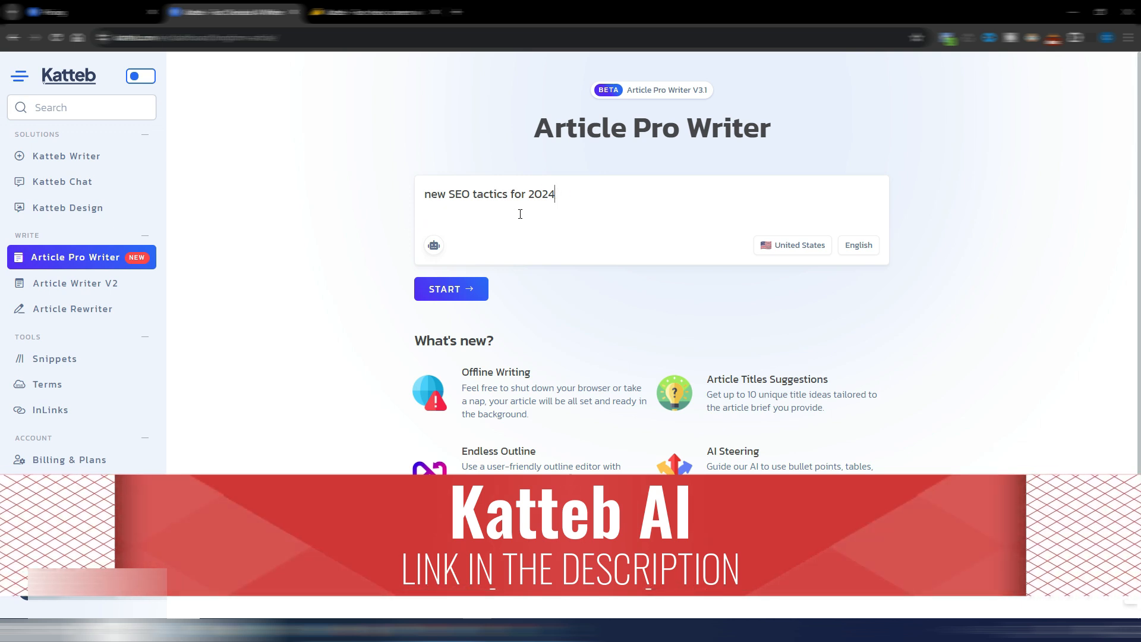
{"action": "left_click", "coordinate": [435, 246]}
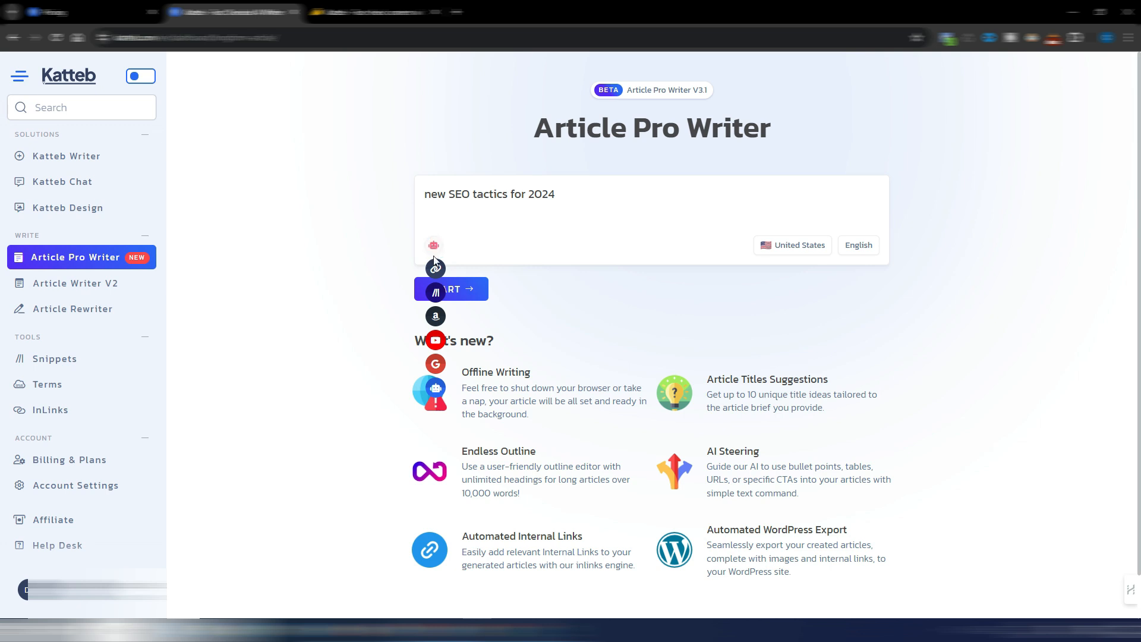
{"action": "left_click", "coordinate": [435, 364]}
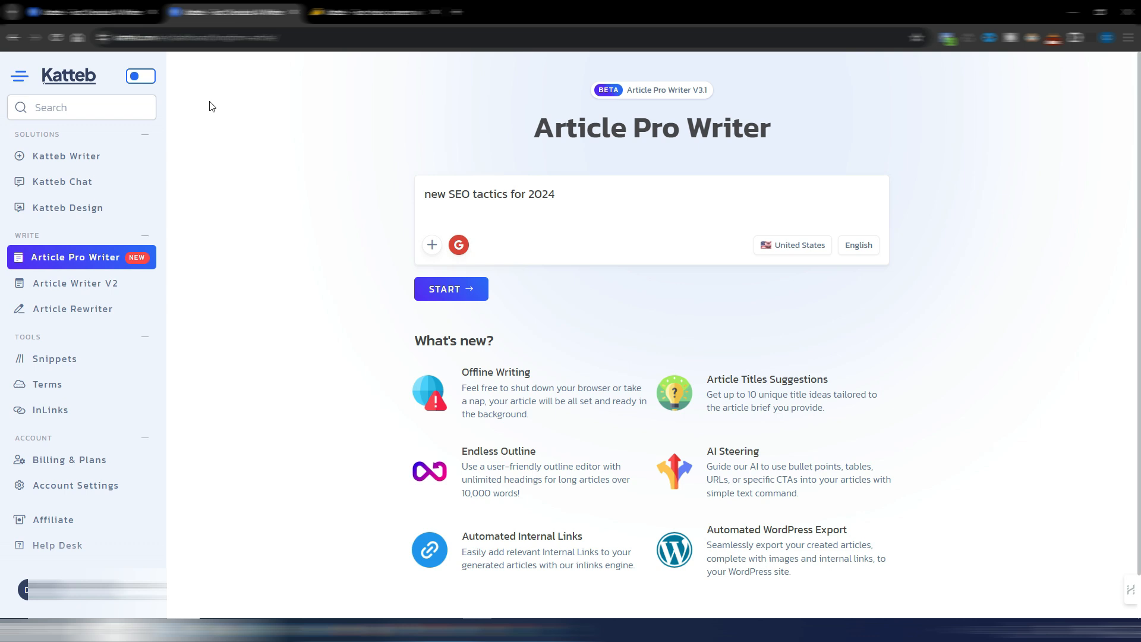
{"action": "left_click", "coordinate": [100, 13]}
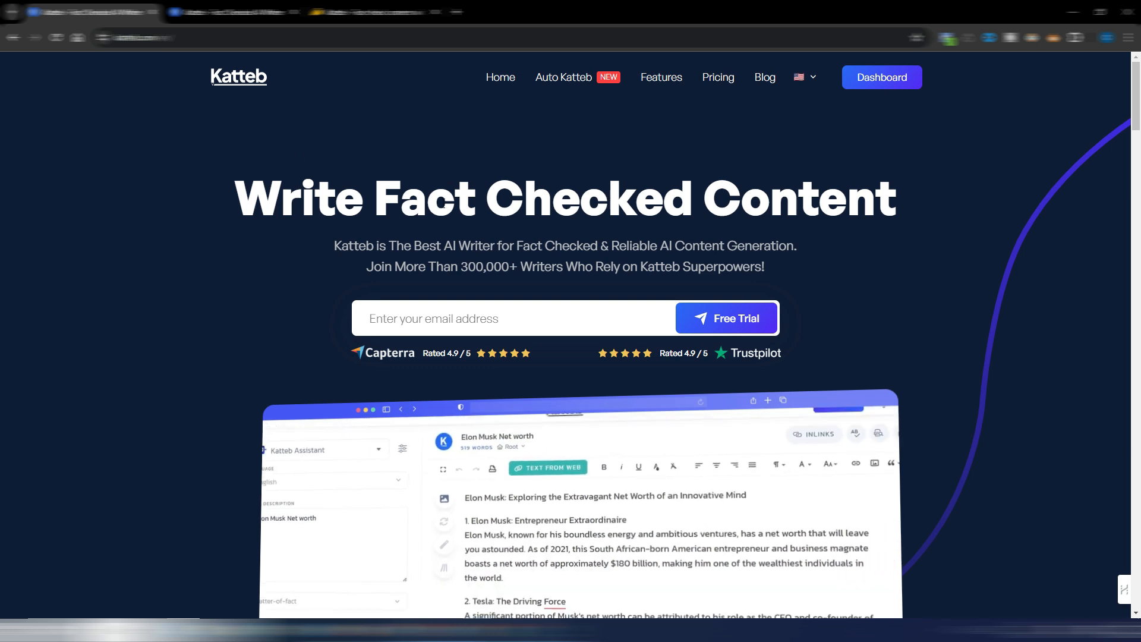
{"action": "left_click", "coordinate": [230, 16]}
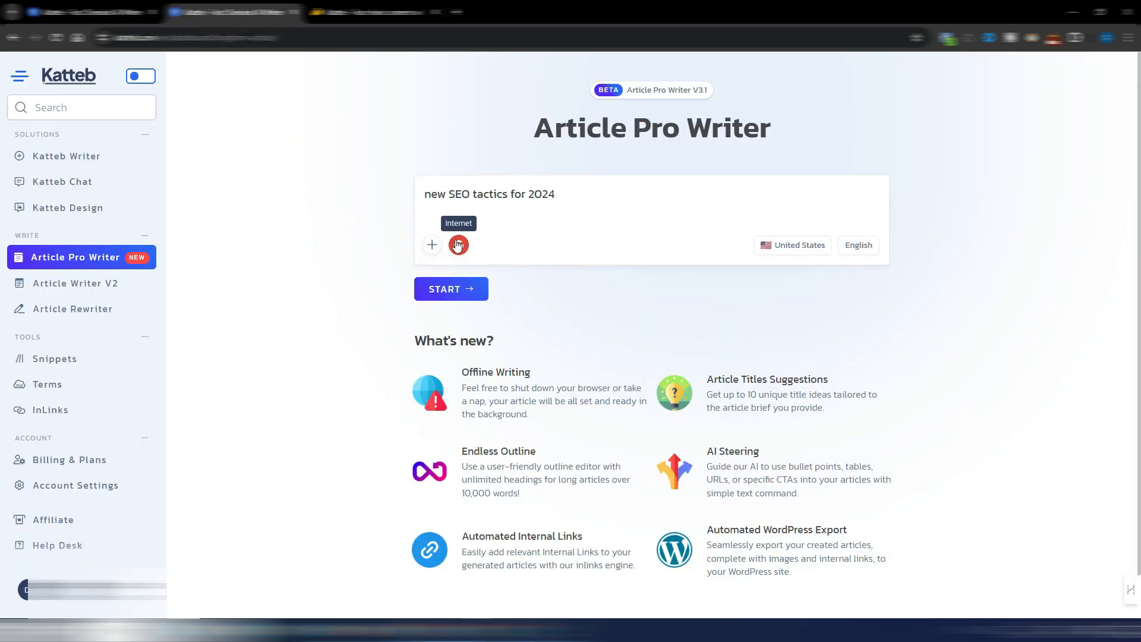
Generate article titles, choose "Revolutionize Your SEO Game: Fresh Strategies for 2024" and request its outline.
{"action": "left_click", "coordinate": [448, 291]}
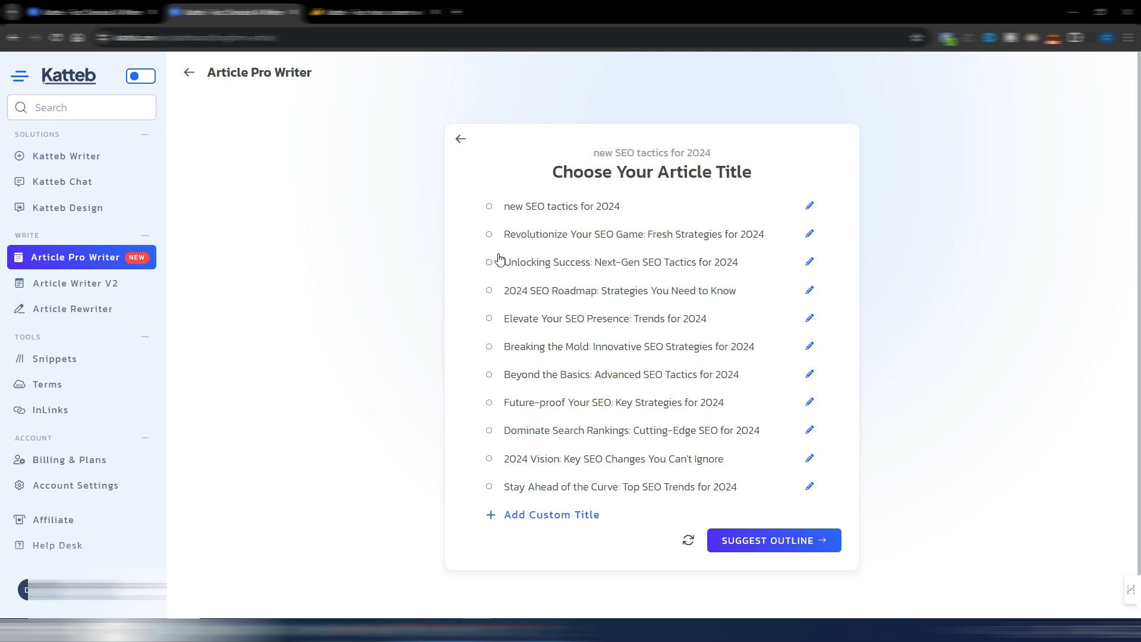
{"action": "left_click", "coordinate": [489, 235]}
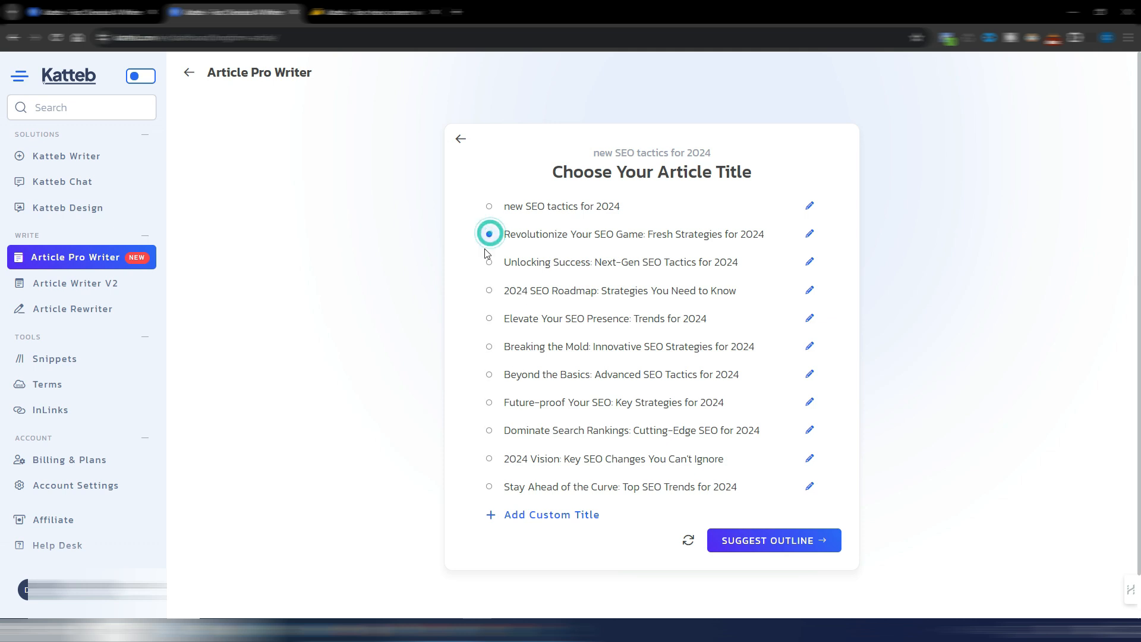
{"action": "left_click", "coordinate": [768, 541]}
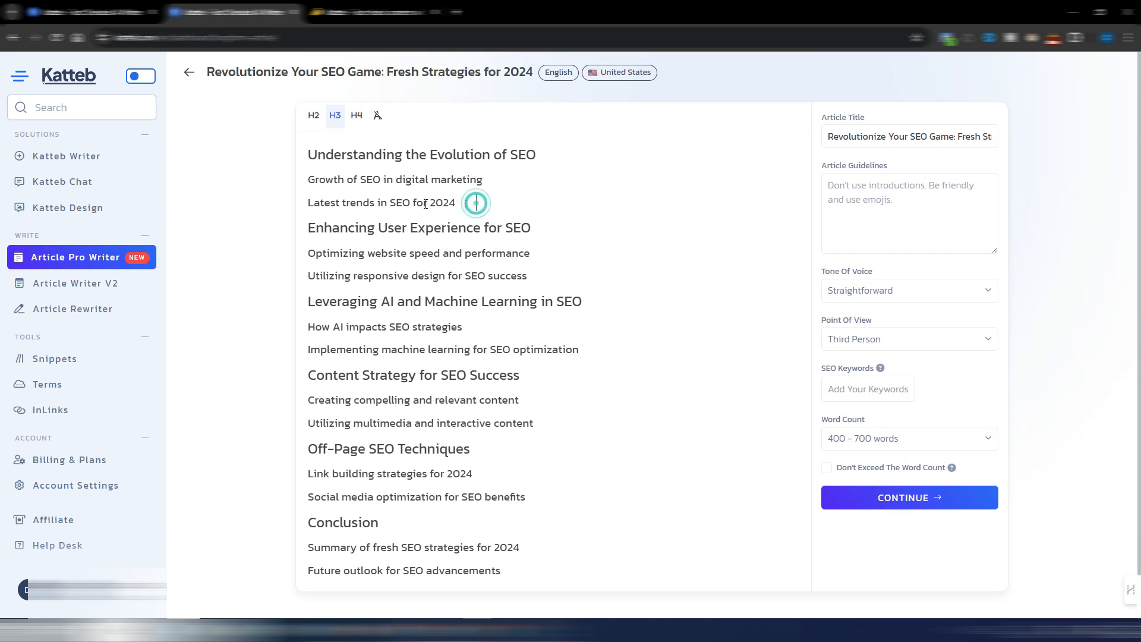
Set the article guidelines to "don't use fluff talking, go straight to the point, don't use common AI words".
{"action": "left_click", "coordinate": [423, 202]}
{"action": "left_click", "coordinate": [904, 214]}
{"action": "type", "text": "don't use fluff talking, go straight to the point, don't use common AI words"}
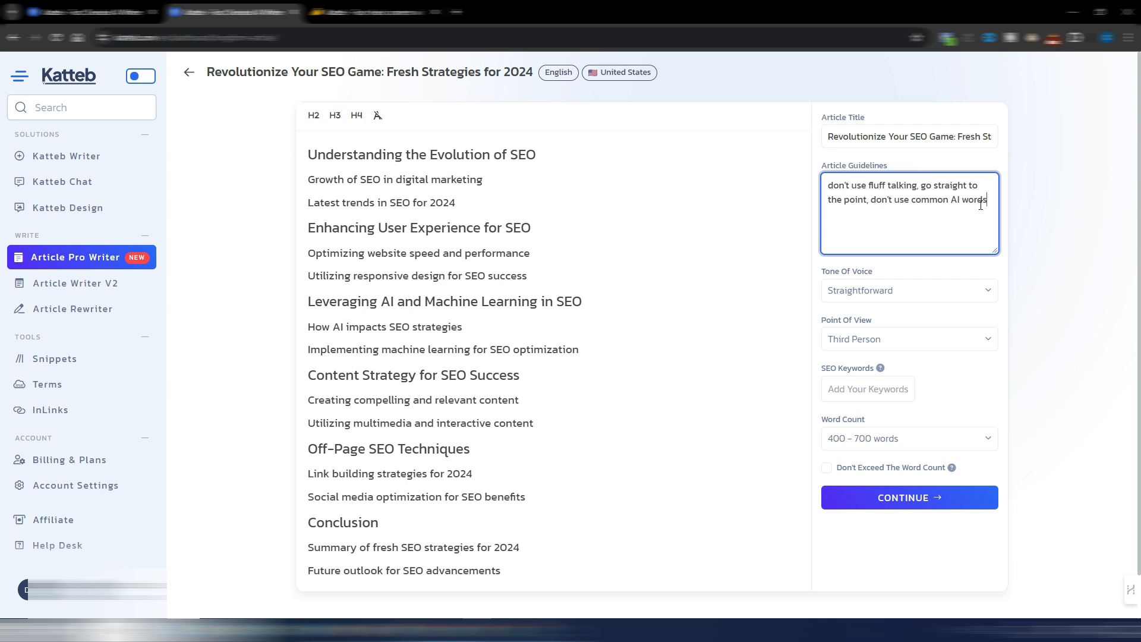
Set the article's tone of voice to matter-of-fact and its point of view to Second Person.
{"action": "left_click", "coordinate": [939, 291]}
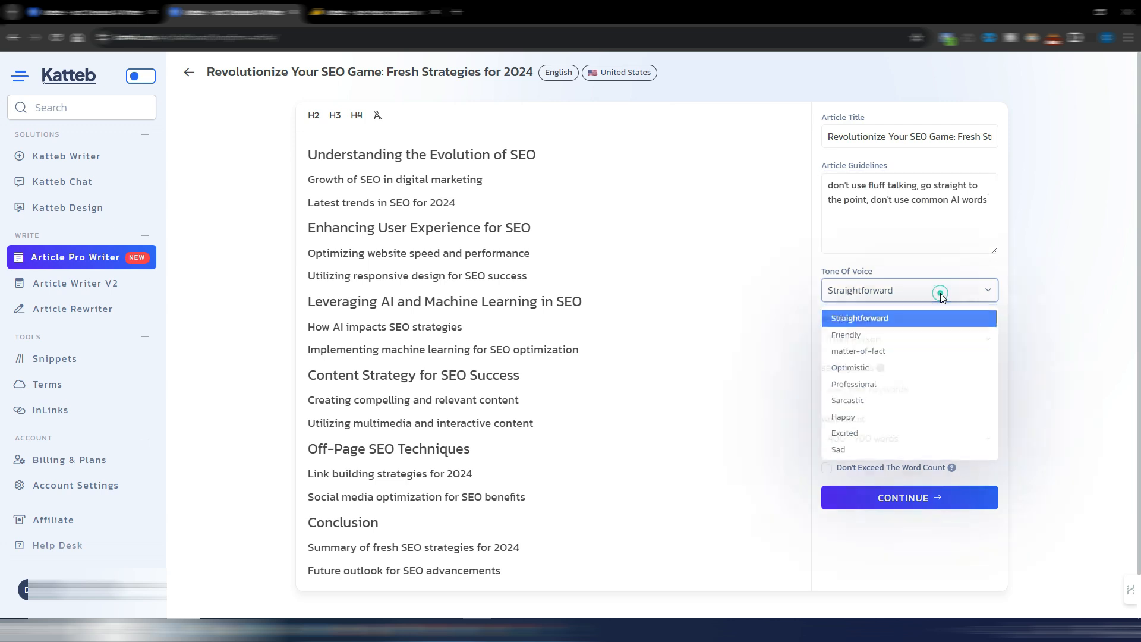
{"action": "left_click", "coordinate": [866, 353]}
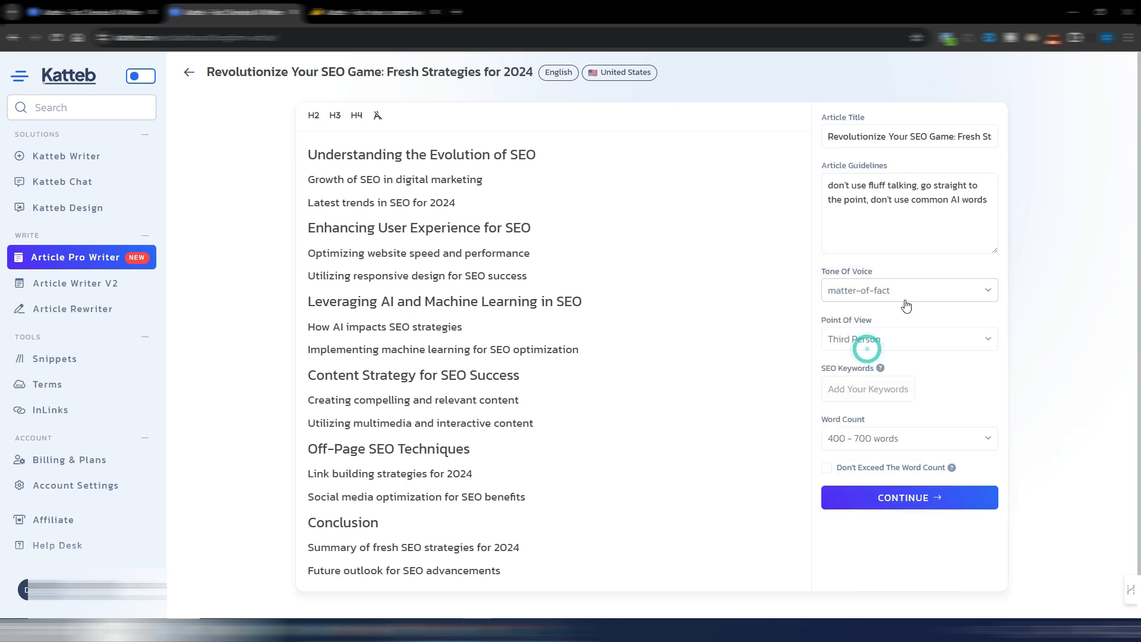
{"action": "left_click", "coordinate": [902, 343]}
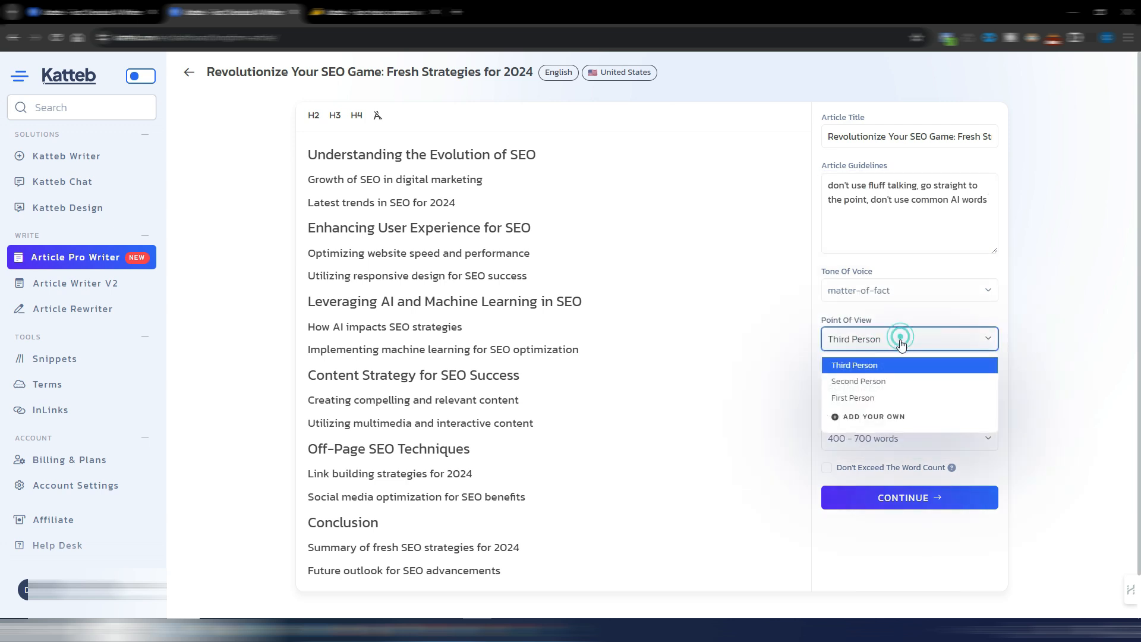
{"action": "left_click", "coordinate": [869, 384]}
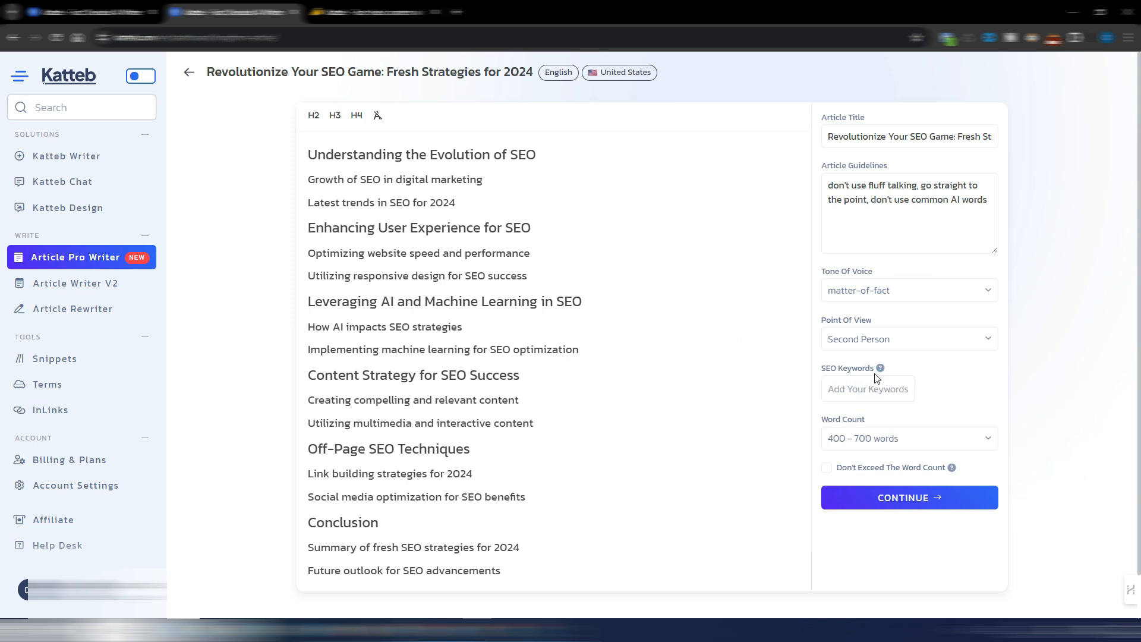
Add the SEO keyword "seo tactics", set the word count to 1400 - 1700 words and continue to the article settings.
{"action": "mouse_move", "coordinate": [881, 369]}
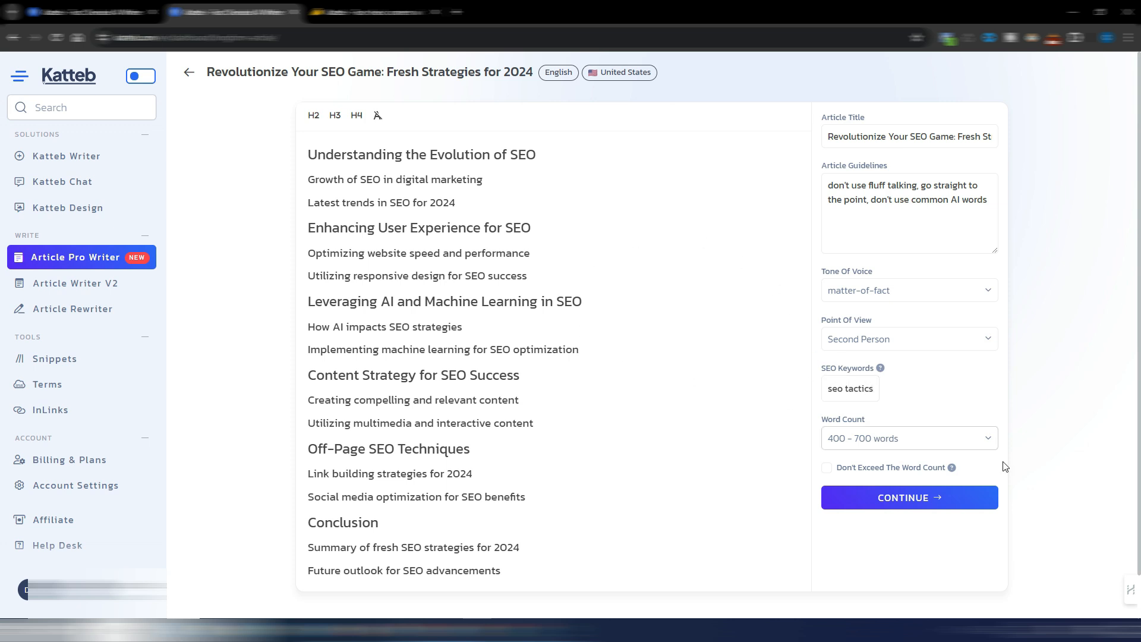
{"action": "left_click", "coordinate": [871, 440]}
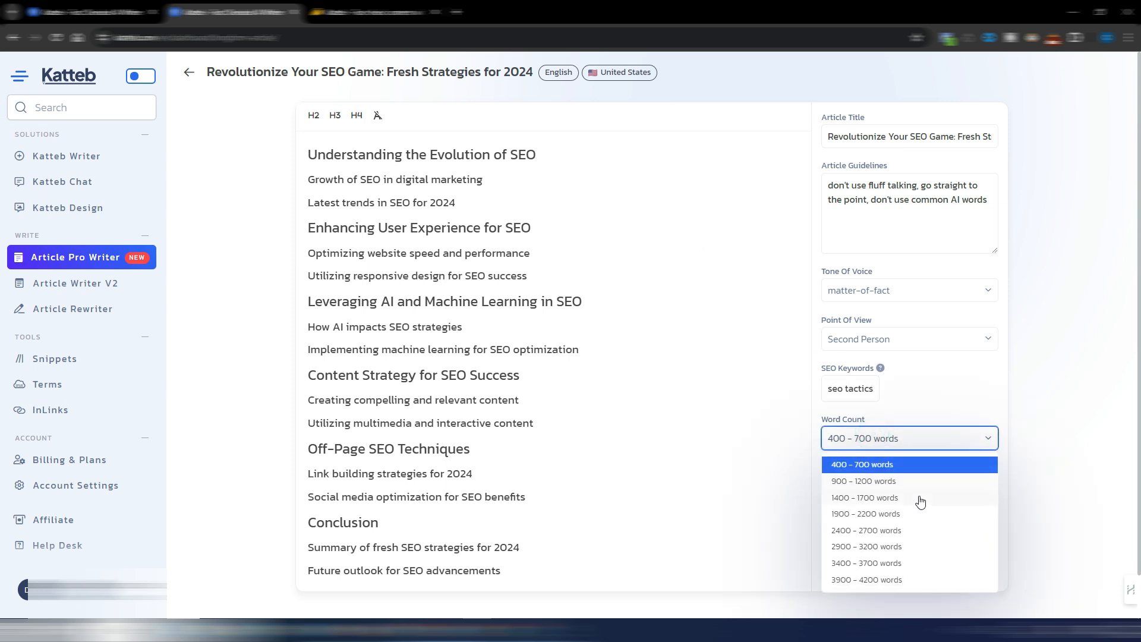
{"action": "left_click", "coordinate": [860, 499]}
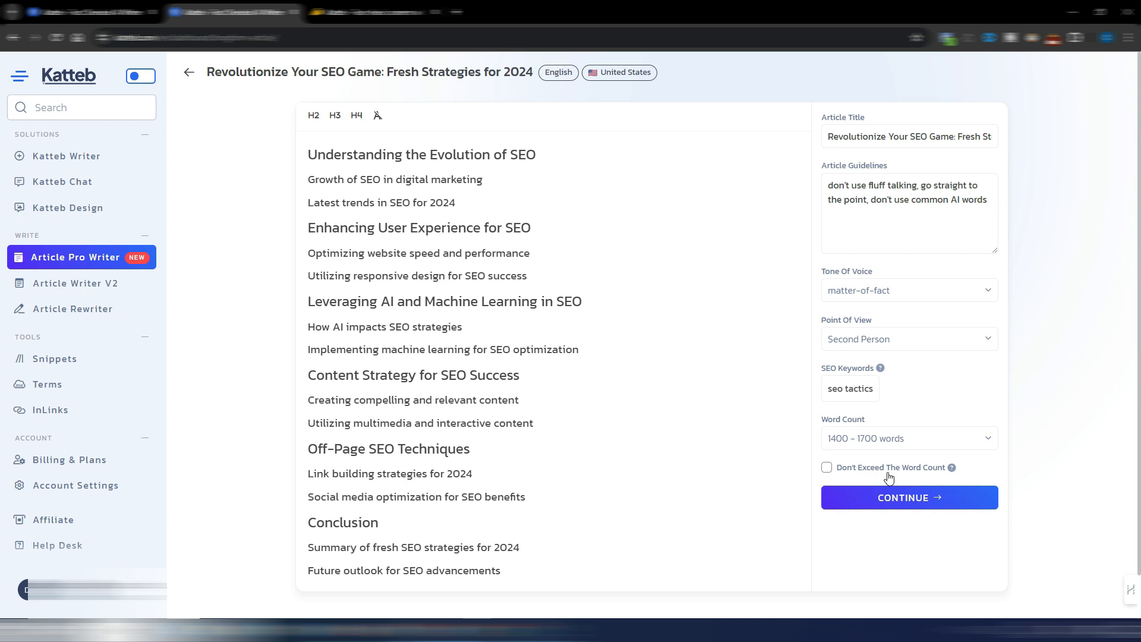
{"action": "mouse_move", "coordinate": [952, 468]}
{"action": "left_click", "coordinate": [908, 498]}
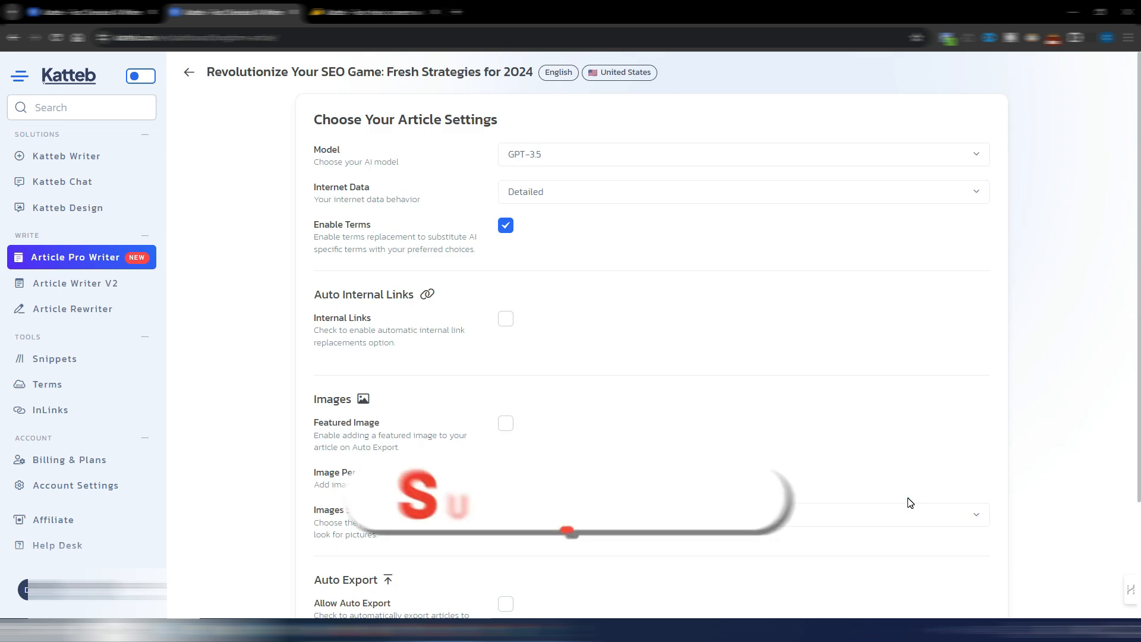
Set the AI model to GPT-4 and keep Internet Data on Detailed with terms replacement enabled.
{"action": "left_click", "coordinate": [548, 163]}
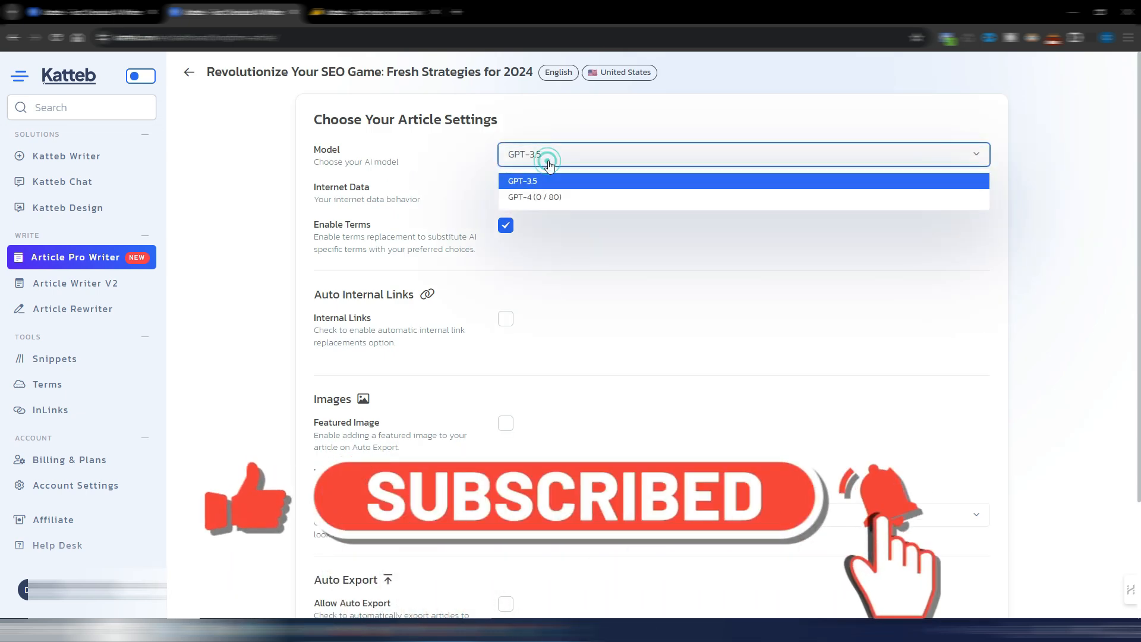
{"action": "left_click", "coordinate": [543, 198]}
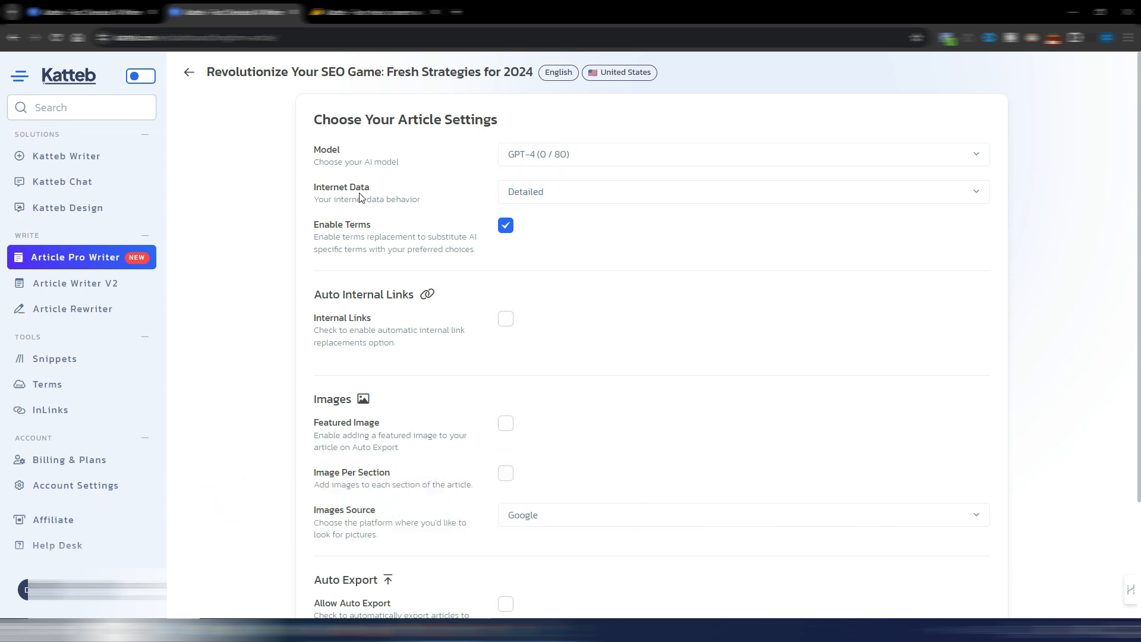
{"action": "left_click", "coordinate": [588, 196]}
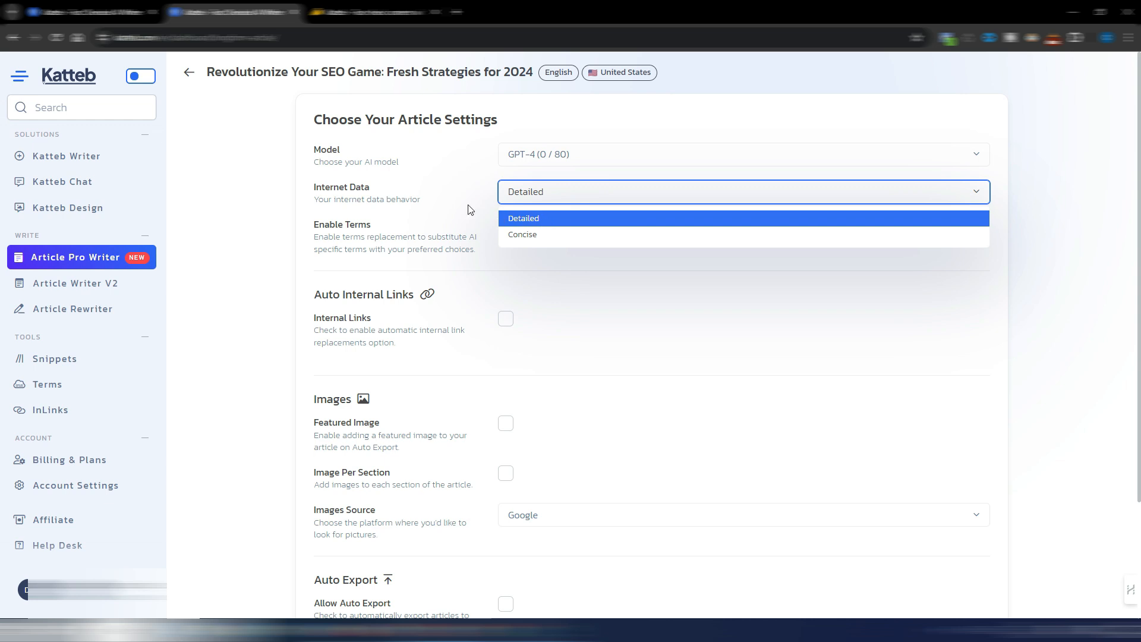
{"action": "left_click", "coordinate": [506, 226]}
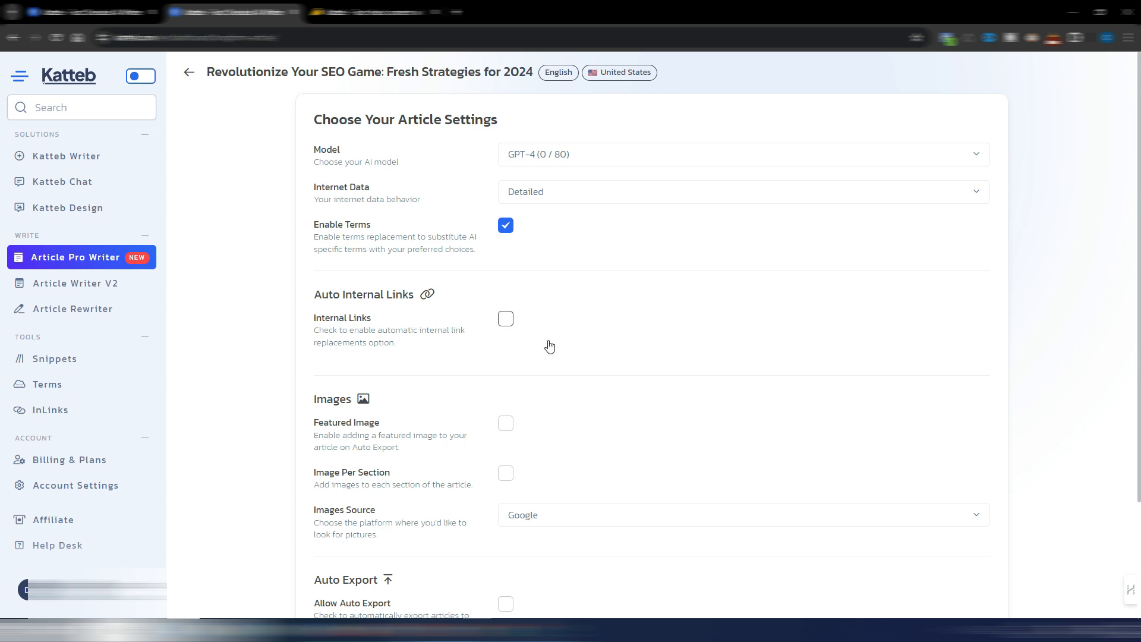
Generate the article with Google kept as the images source and open the completed article.
{"action": "scroll", "coordinate": [589, 349], "scroll_direction": "down", "scroll_amount": 2}
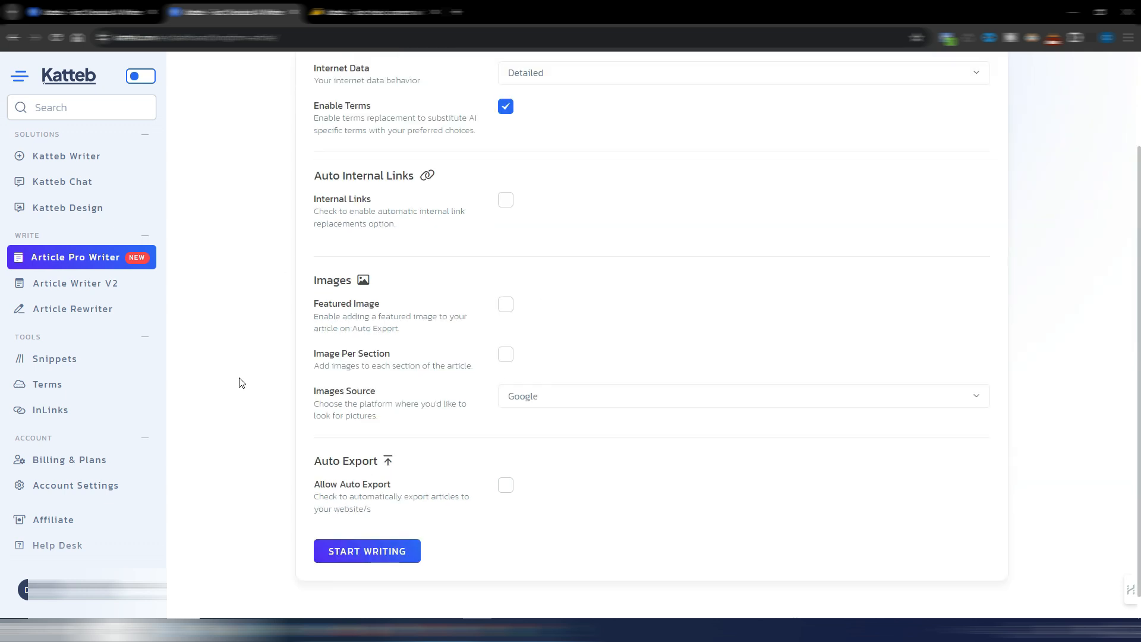
{"action": "left_click", "coordinate": [559, 403]}
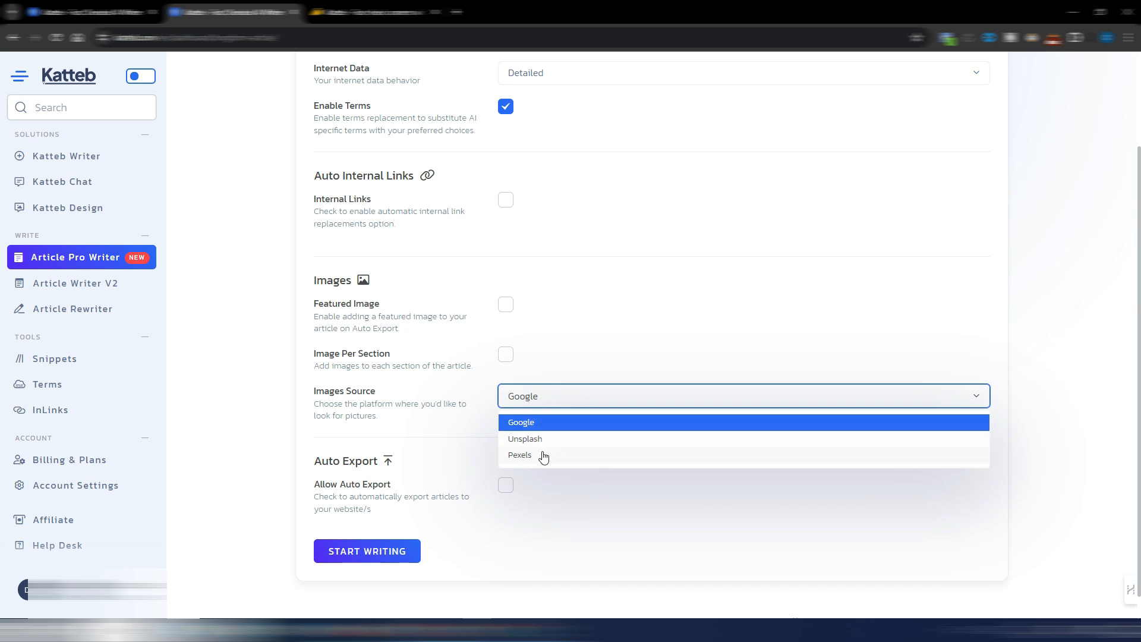
{"action": "scroll", "coordinate": [579, 362], "scroll_direction": "down", "scroll_amount": 1}
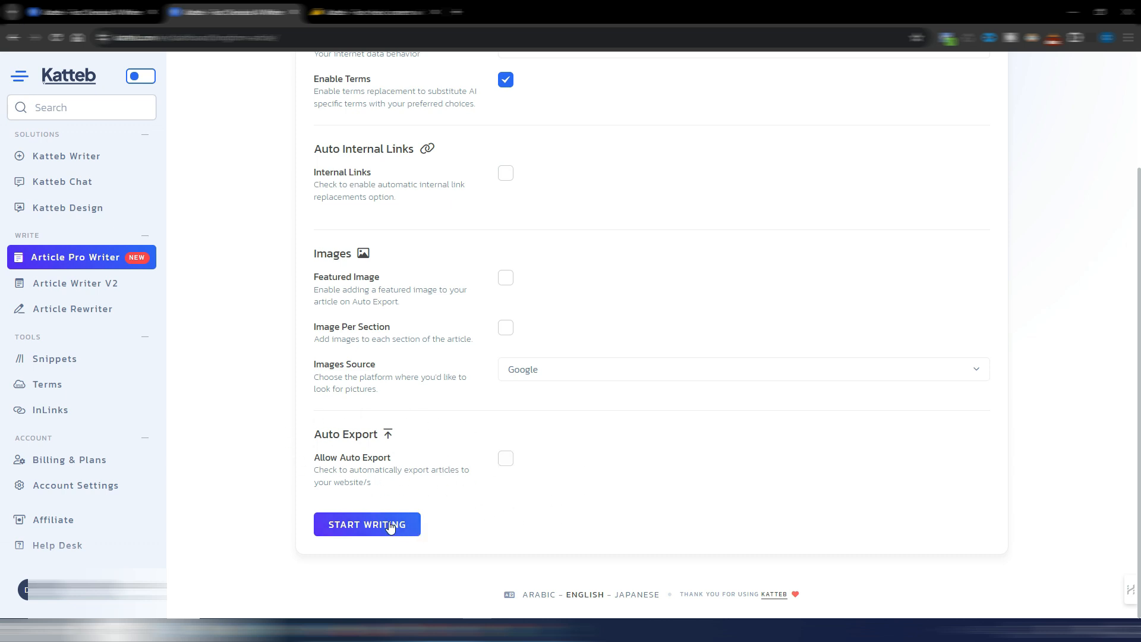
{"action": "left_click", "coordinate": [370, 529]}
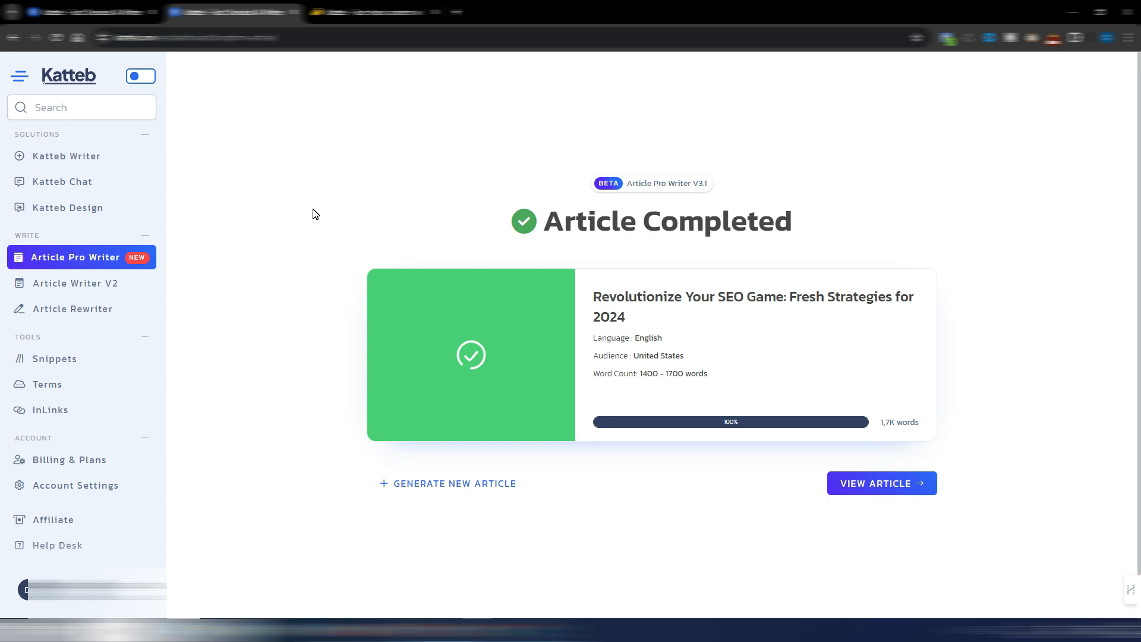
{"action": "left_click", "coordinate": [867, 486]}
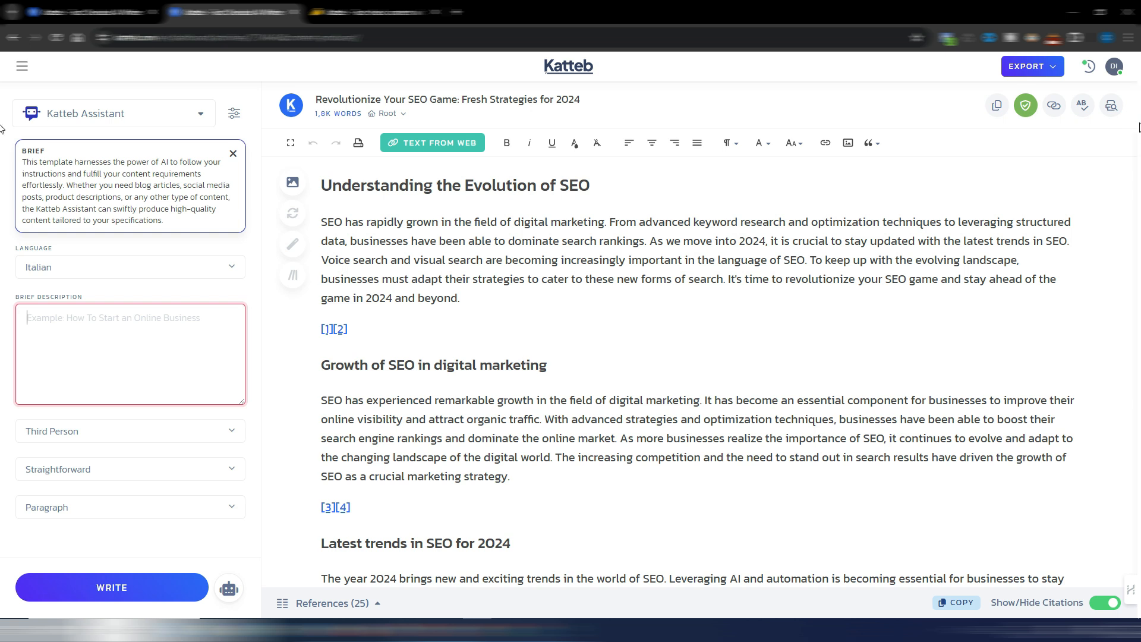
Read the article's opening sections on SEO evolution and growth and preview the sources behind the first citations.
{"action": "scroll", "coordinate": [1140, 126], "scroll_direction": "down", "scroll_amount": 1}
{"action": "scroll", "coordinate": [1140, 126], "scroll_direction": "up", "scroll_amount": 1}
{"action": "mouse_move", "coordinate": [326, 328]}
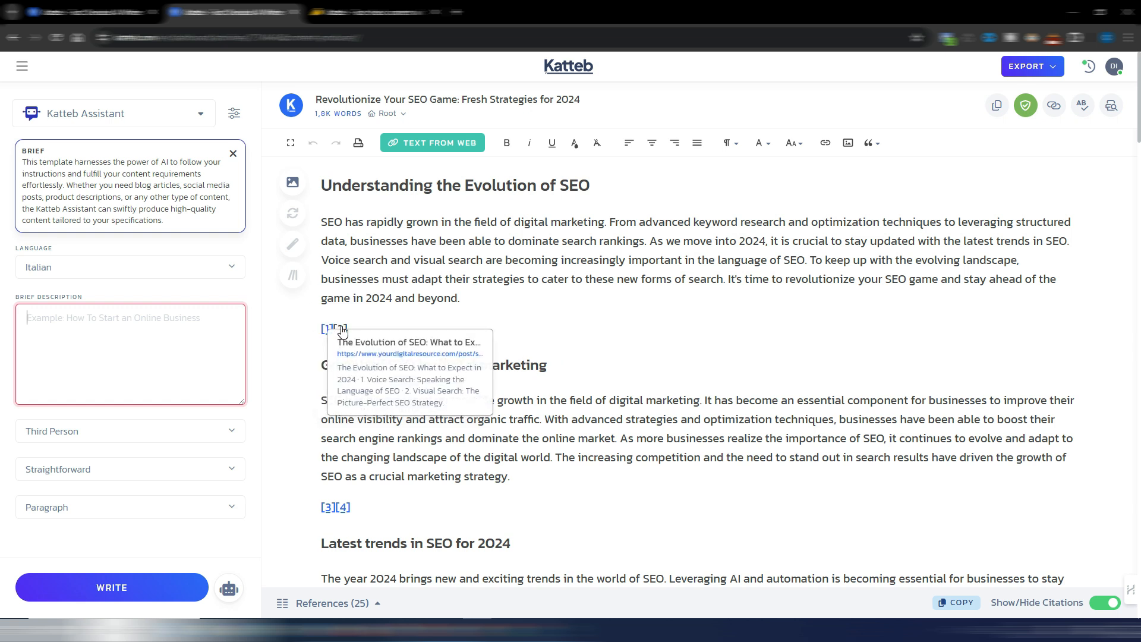
{"action": "scroll", "coordinate": [342, 330], "scroll_direction": "down", "scroll_amount": 4}
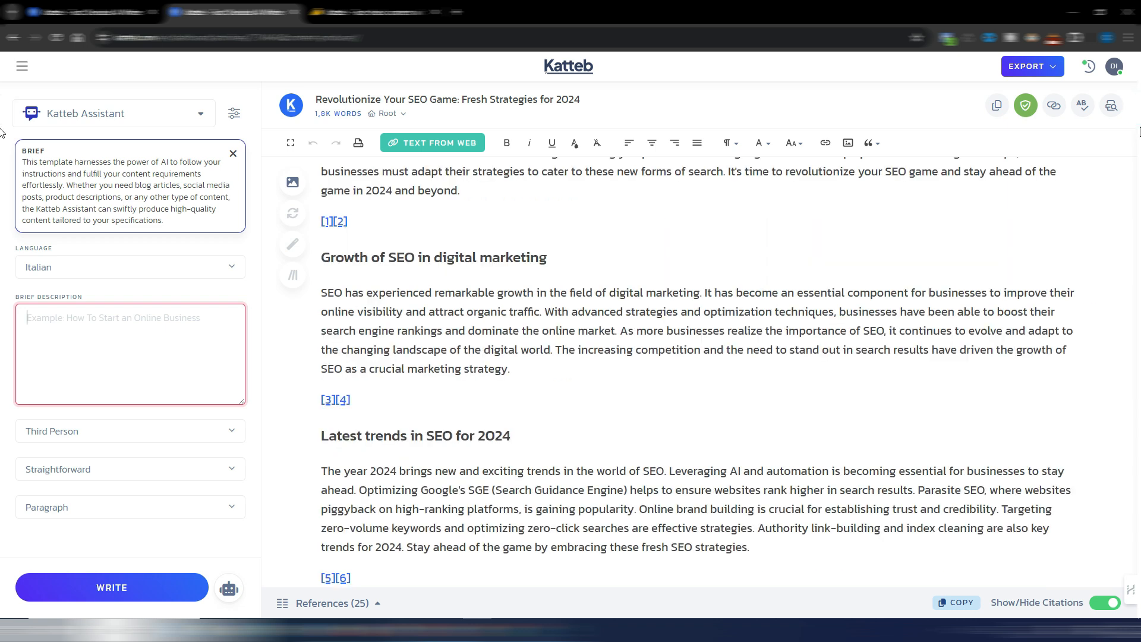
{"action": "left_click_drag", "start_coordinate": [1140, 146], "coordinate": [1134, 160]}
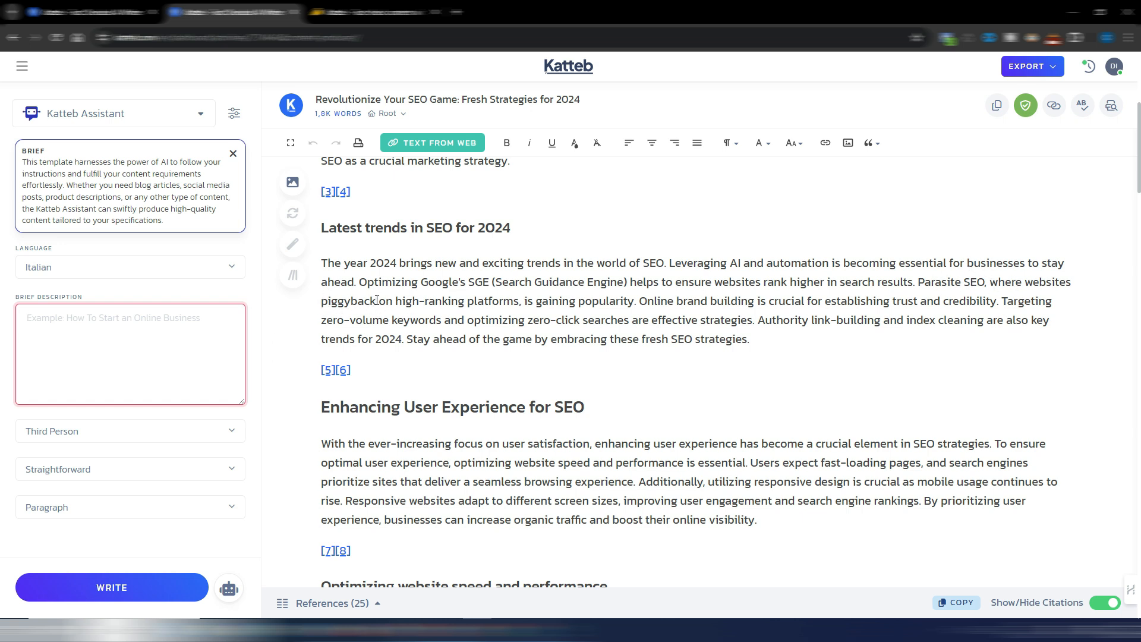
Examine the key phrases and citation under "Latest trends in SEO for 2024" and read on through the user experience sections.
{"action": "left_click_drag", "start_coordinate": [377, 300], "coordinate": [323, 303]}
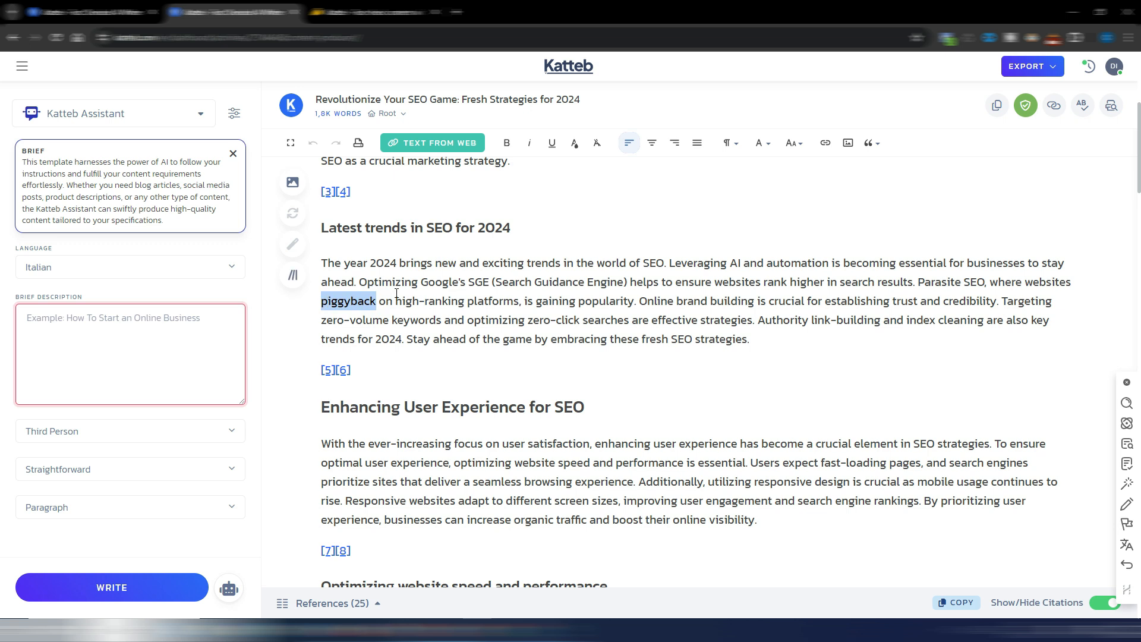
{"action": "left_click_drag", "start_coordinate": [645, 304], "coordinate": [752, 305]}
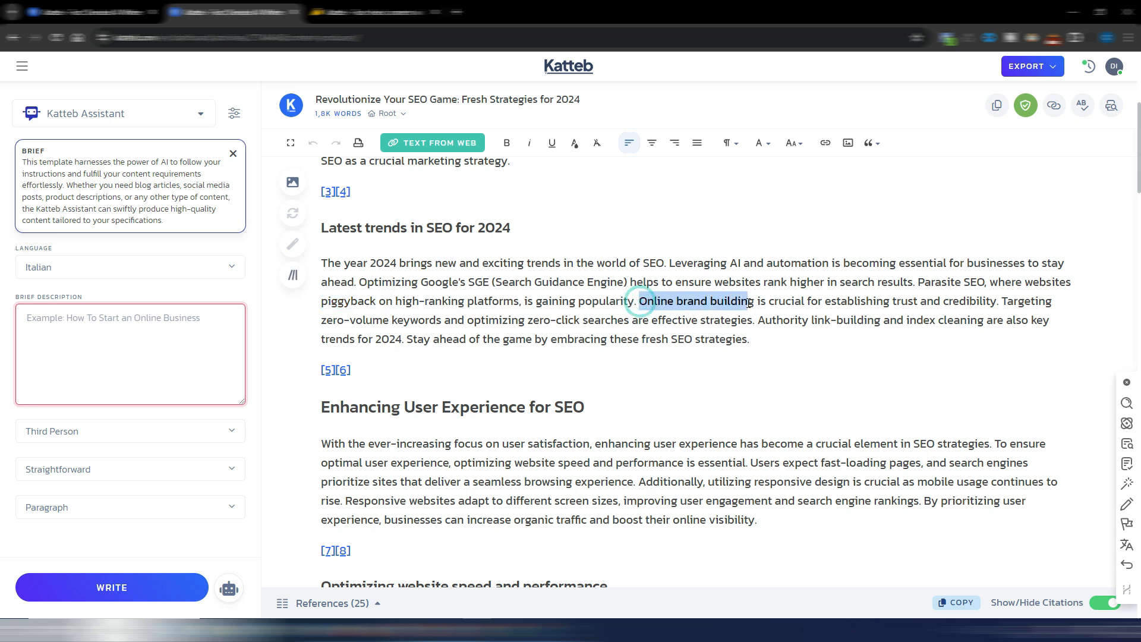
{"action": "left_click_drag", "start_coordinate": [325, 321], "coordinate": [443, 321]}
{"action": "left_click_drag", "start_coordinate": [759, 321], "coordinate": [992, 321]}
{"action": "left_click", "coordinate": [516, 339]}
{"action": "mouse_move", "coordinate": [329, 373]}
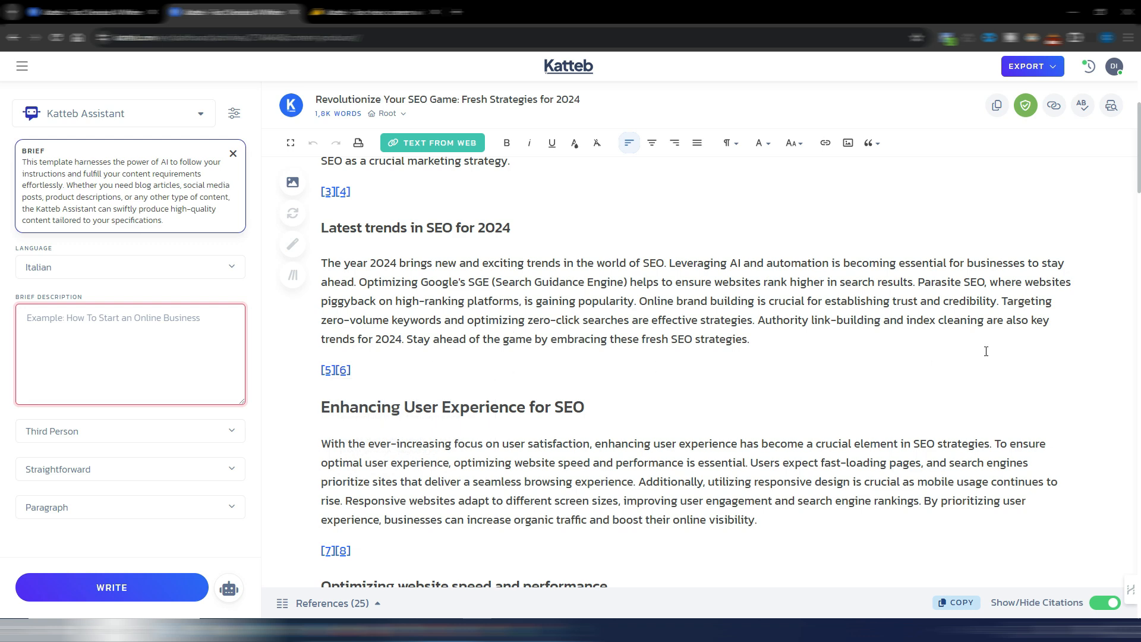
{"action": "scroll", "coordinate": [800, 360], "scroll_direction": "down", "scroll_amount": 3}
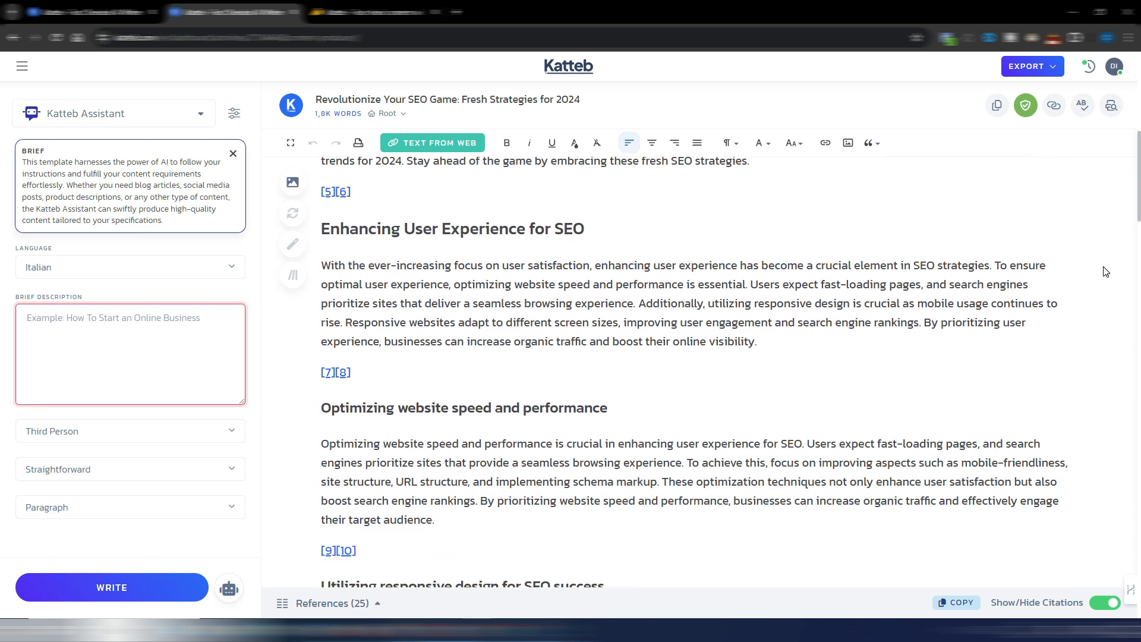
{"action": "scroll", "coordinate": [1105, 271], "scroll_direction": "down", "scroll_amount": 2}
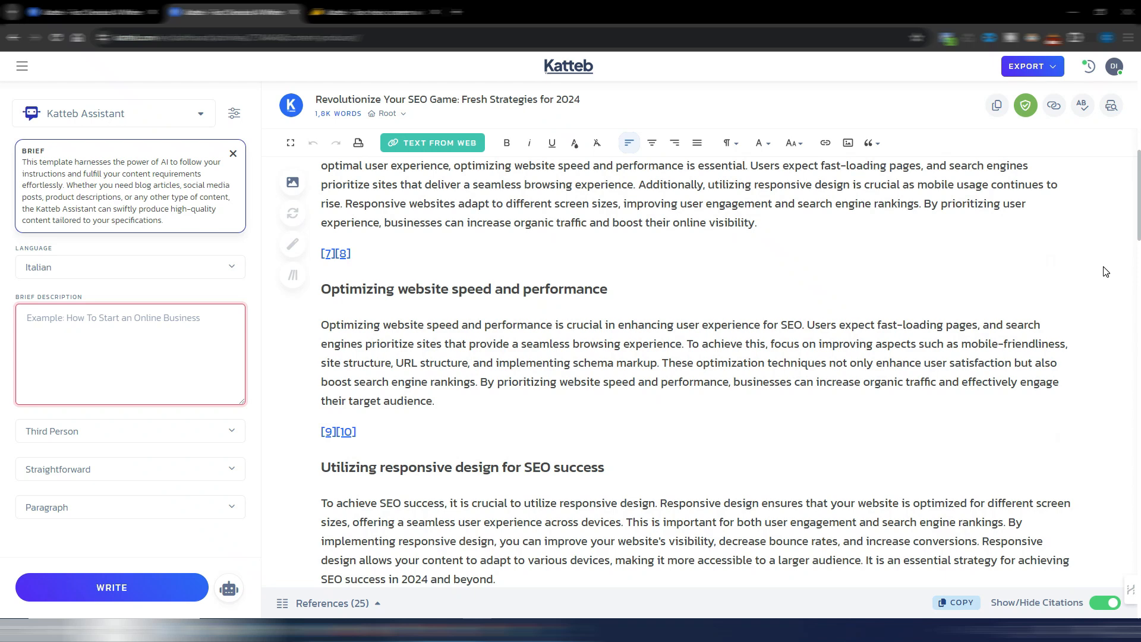
{"action": "scroll", "coordinate": [1105, 271], "scroll_direction": "down", "scroll_amount": 1}
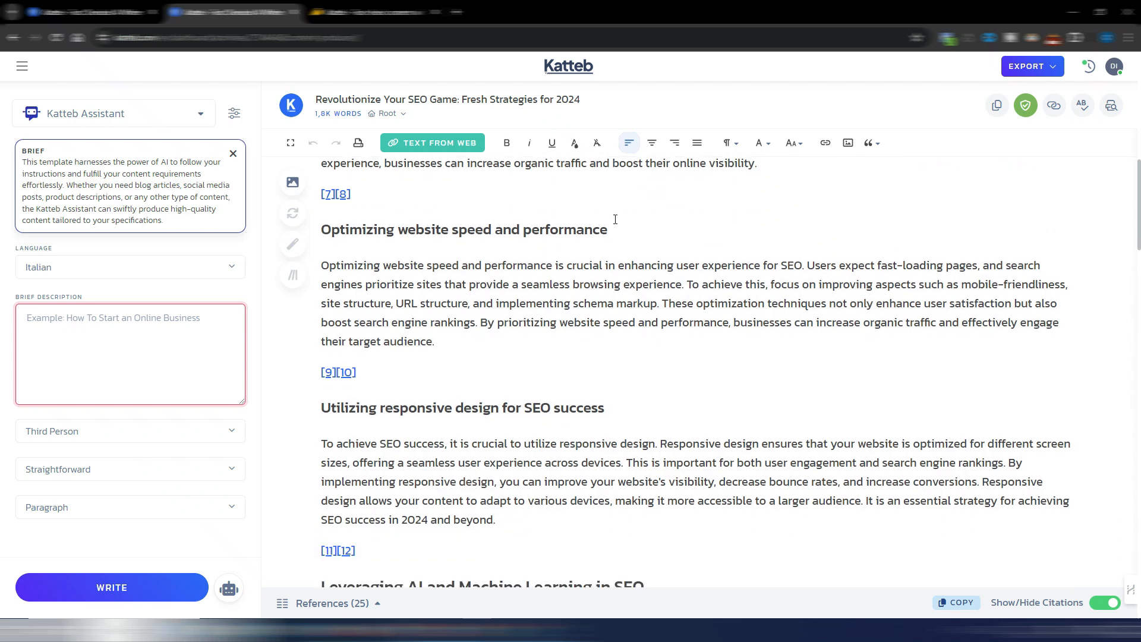
Read the article's sections on website performance, responsive design, and AI and machine learning in SEO.
{"action": "scroll", "coordinate": [726, 216], "scroll_direction": "down", "scroll_amount": 3}
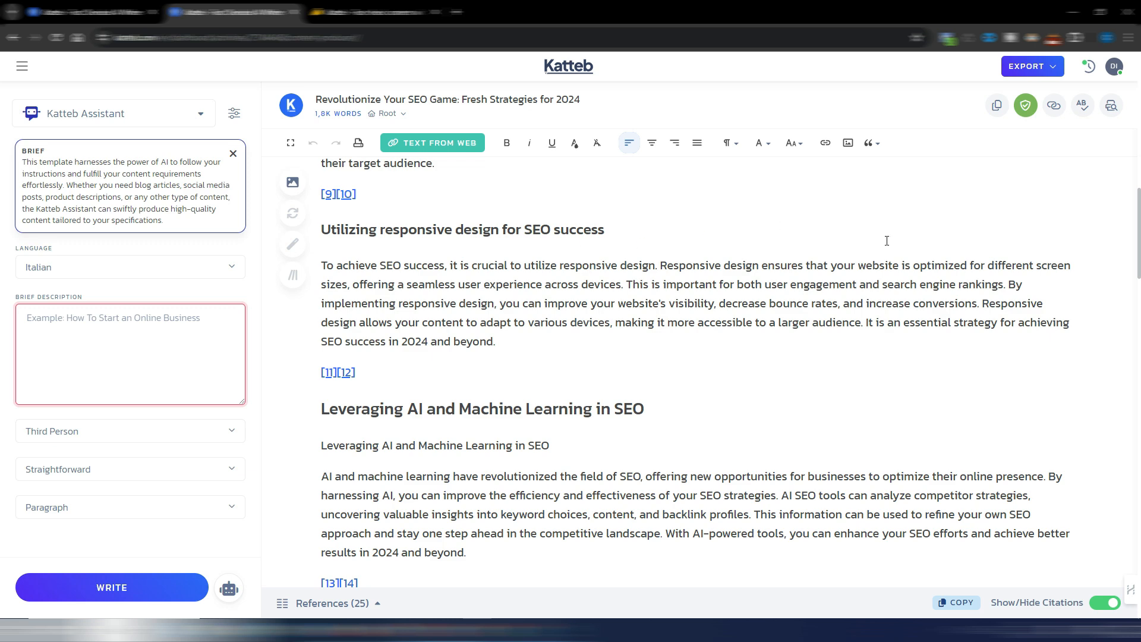
{"action": "scroll", "coordinate": [829, 370], "scroll_direction": "down", "scroll_amount": 3}
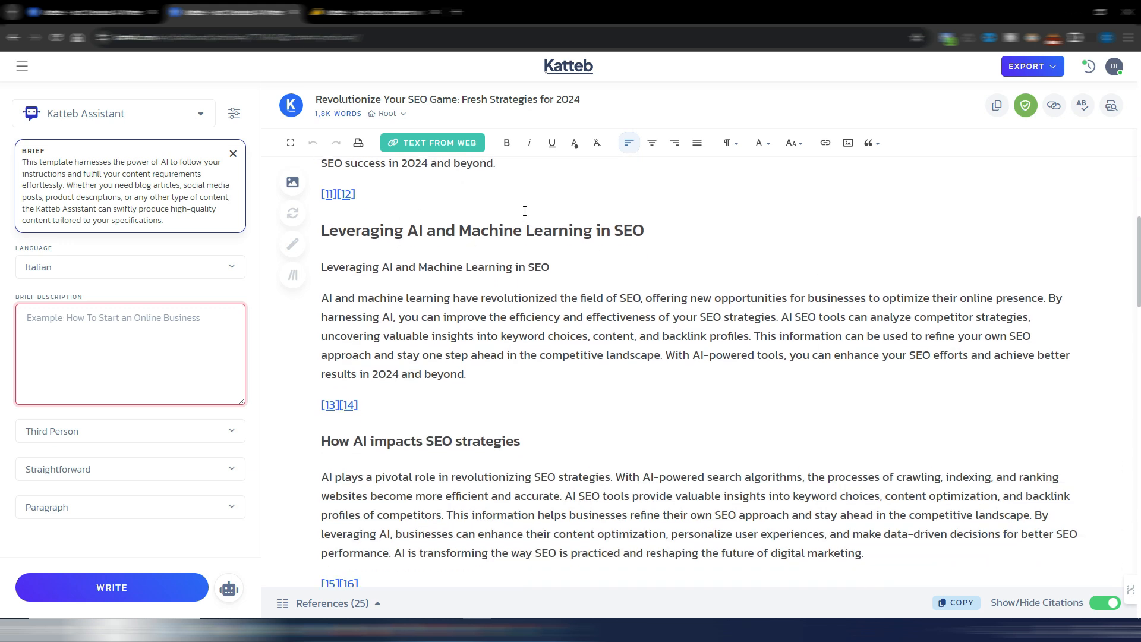
{"action": "scroll", "coordinate": [705, 246], "scroll_direction": "down", "scroll_amount": 3}
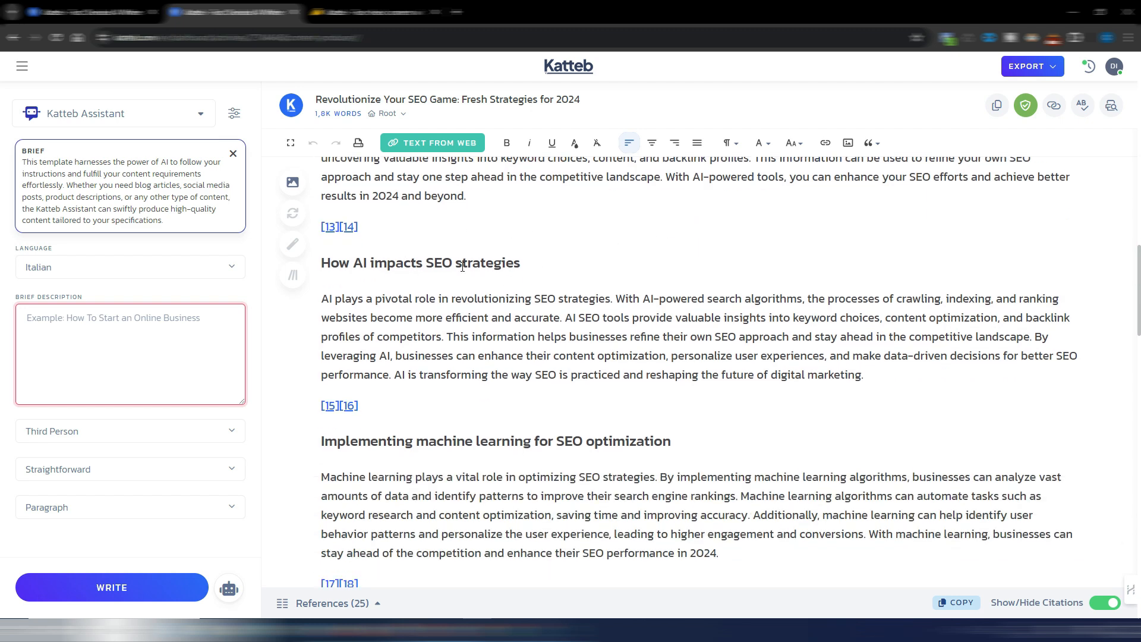
{"action": "scroll", "coordinate": [836, 247], "scroll_direction": "down", "scroll_amount": 3}
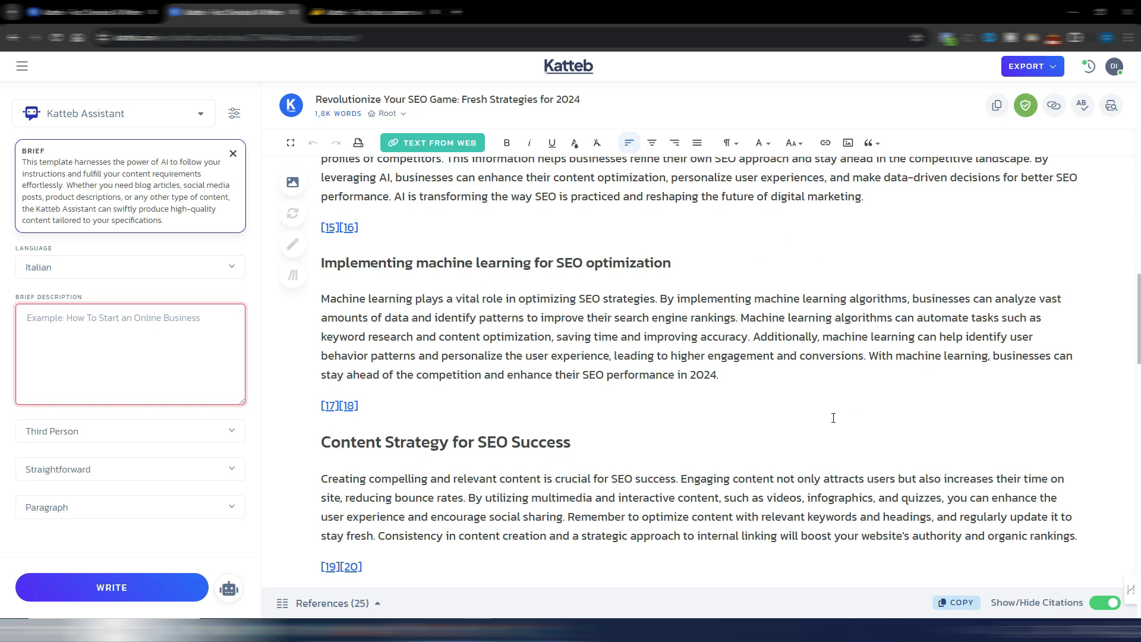
{"action": "scroll", "coordinate": [834, 418], "scroll_direction": "down", "scroll_amount": 4}
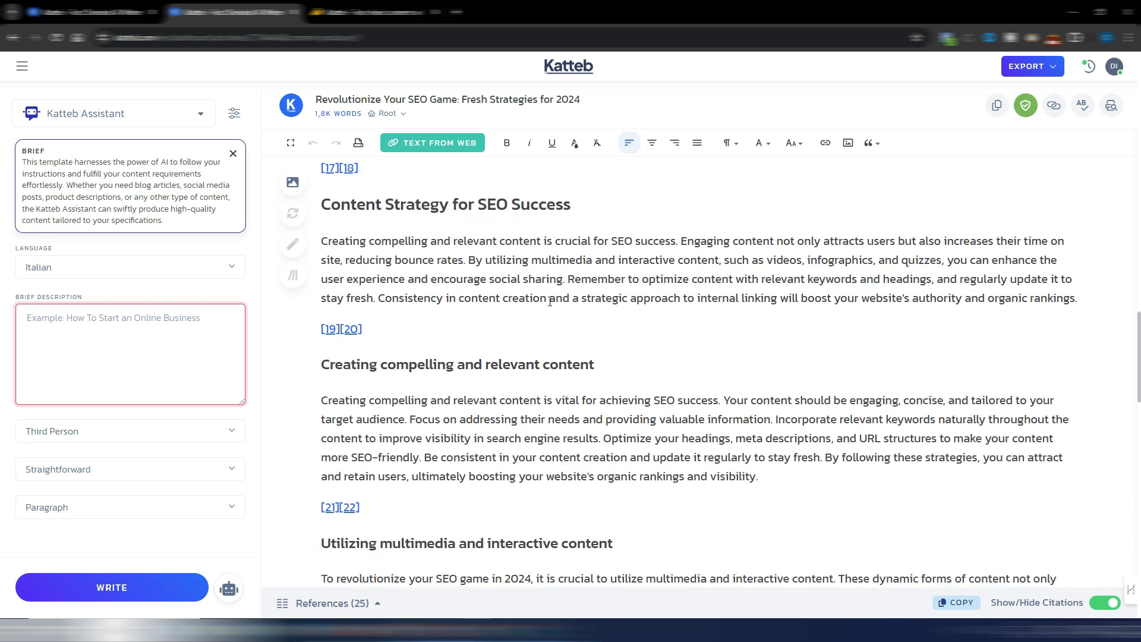
Read the article's content strategy, multimedia, off-page SEO, link building and social media optimization sections.
{"action": "scroll", "coordinate": [751, 352], "scroll_direction": "down", "scroll_amount": 1}
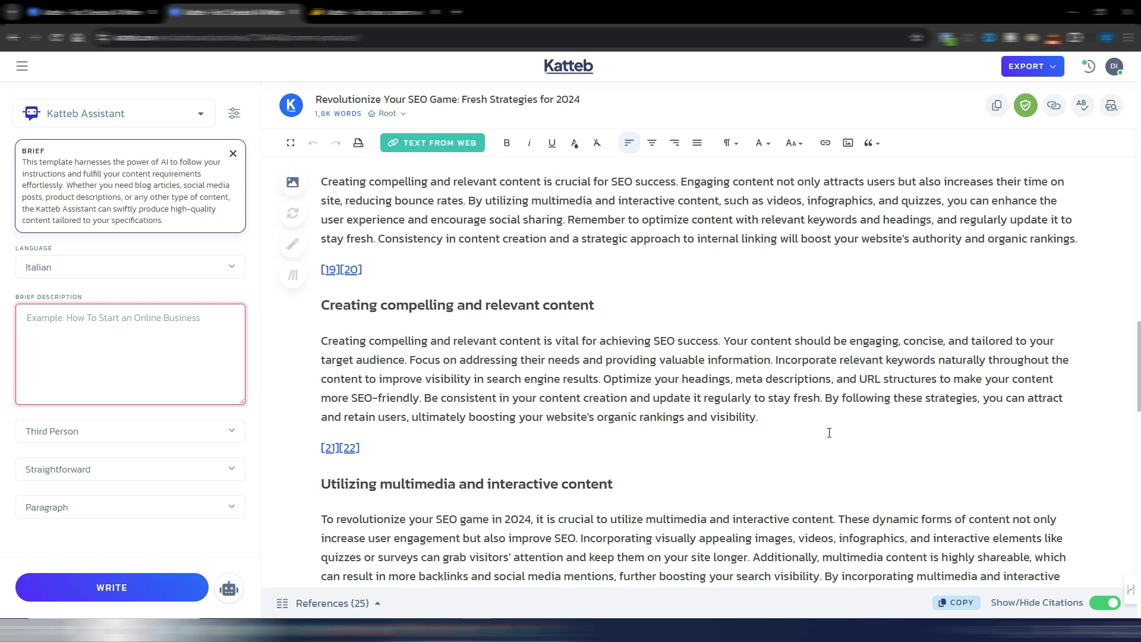
{"action": "scroll", "coordinate": [830, 431], "scroll_direction": "down", "scroll_amount": 2}
{"action": "scroll", "coordinate": [835, 371], "scroll_direction": "down", "scroll_amount": 2}
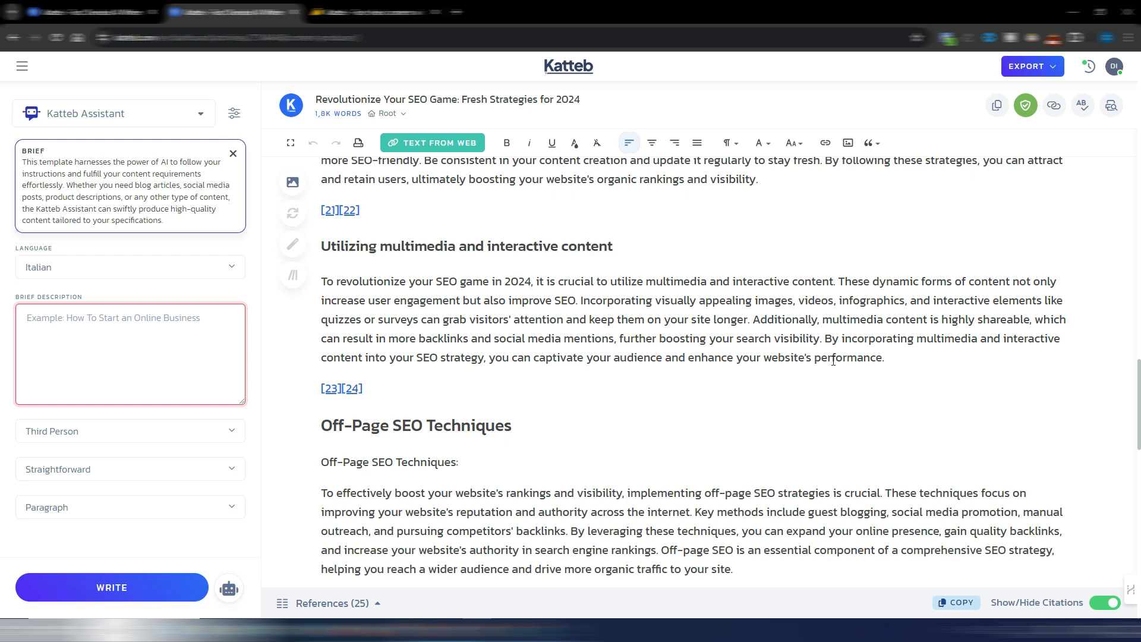
{"action": "scroll", "coordinate": [736, 384], "scroll_direction": "down", "scroll_amount": 4}
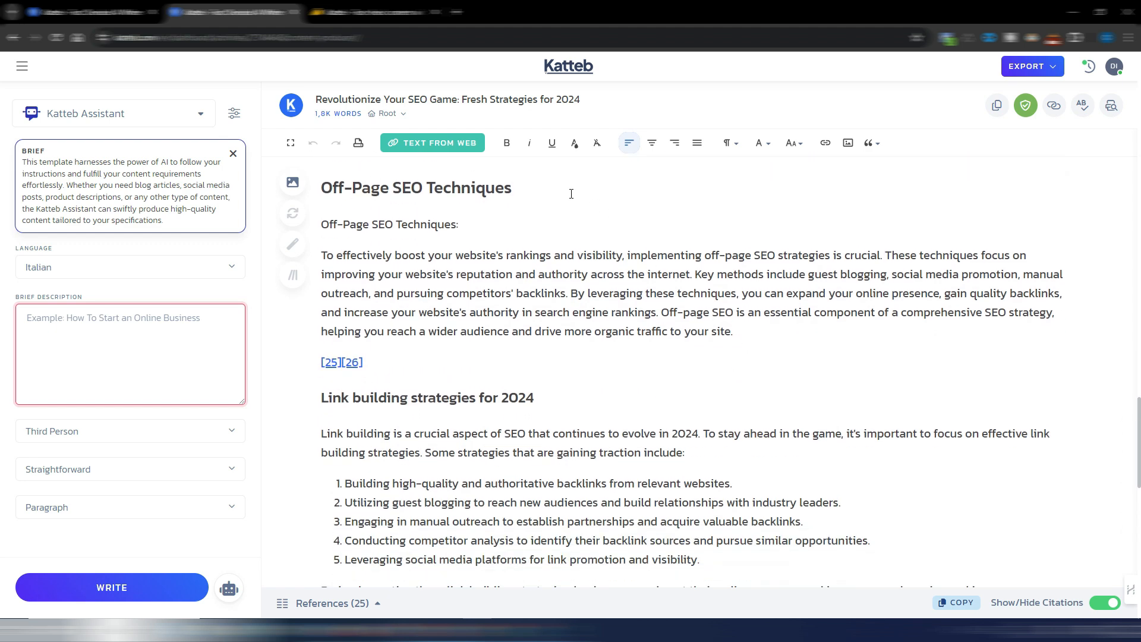
{"action": "scroll", "coordinate": [695, 222], "scroll_direction": "down", "scroll_amount": 2}
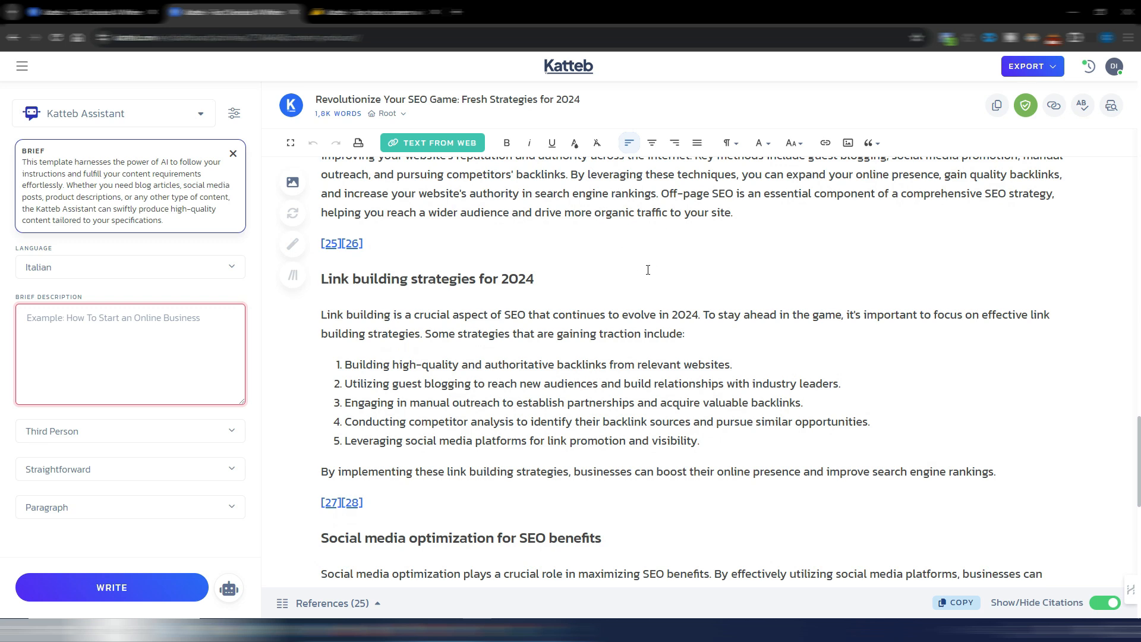
{"action": "scroll", "coordinate": [648, 281], "scroll_direction": "down", "scroll_amount": 4}
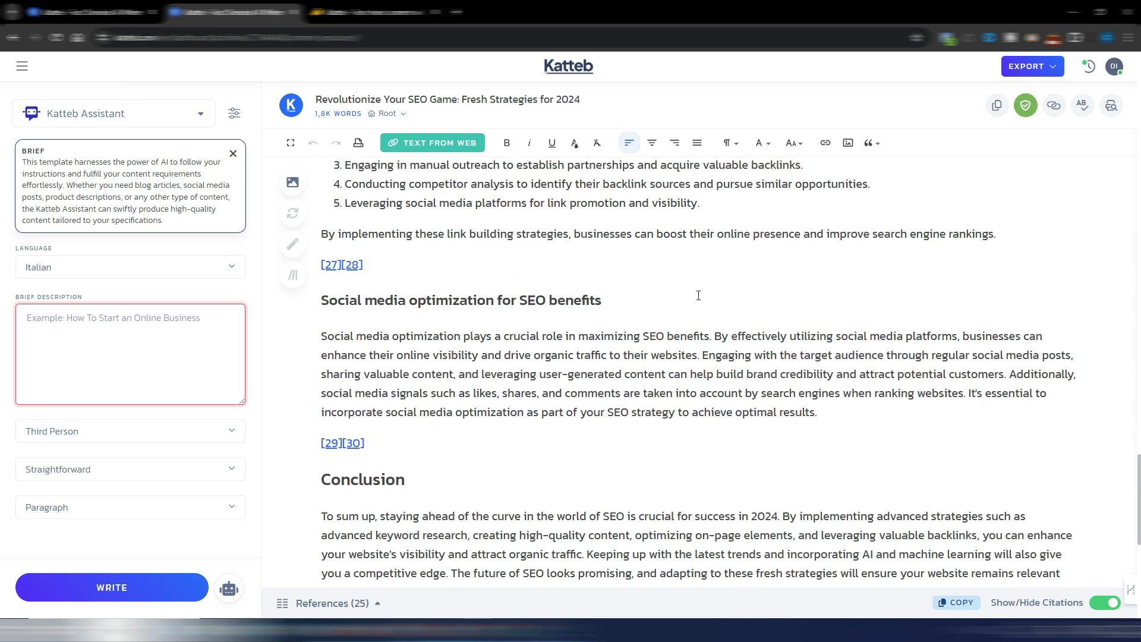
{"action": "scroll", "coordinate": [723, 359], "scroll_direction": "down", "scroll_amount": 3}
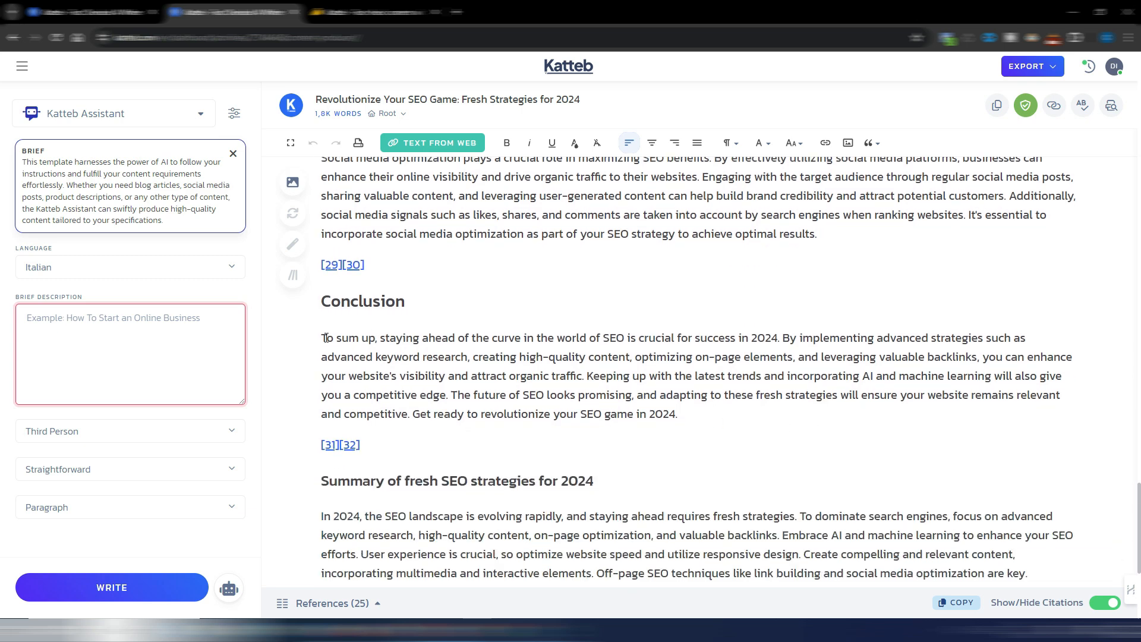
Highlight "To sum up" in the Conclusion and examine the summary and future outlook sections with their citations.
{"action": "left_click_drag", "start_coordinate": [321, 337], "coordinate": [375, 334]}
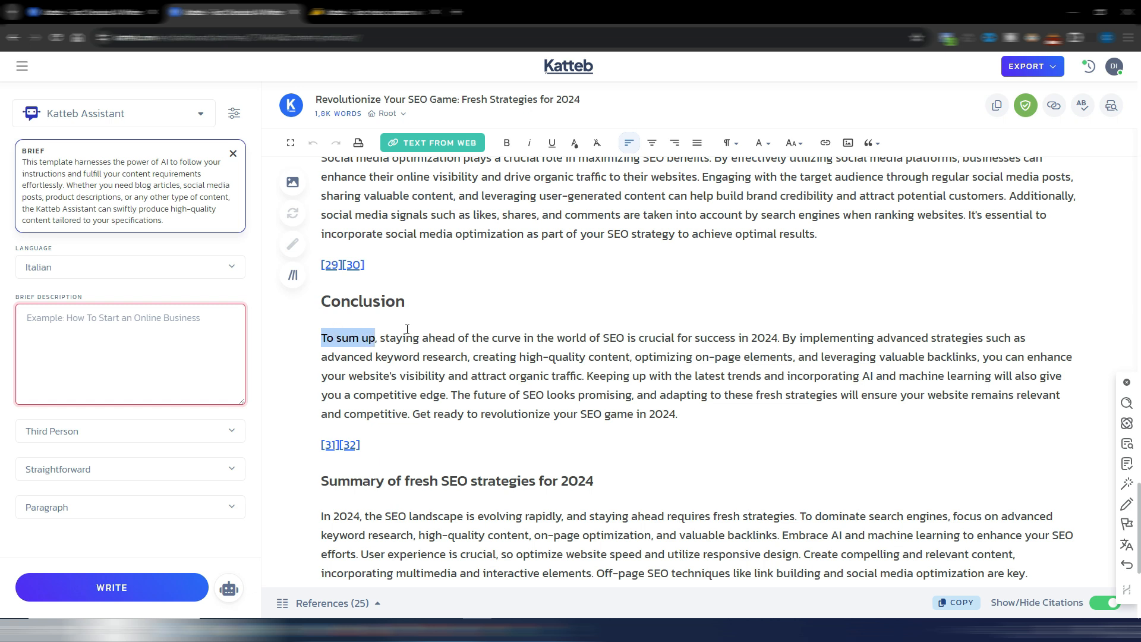
{"action": "scroll", "coordinate": [521, 378], "scroll_direction": "down", "scroll_amount": 3}
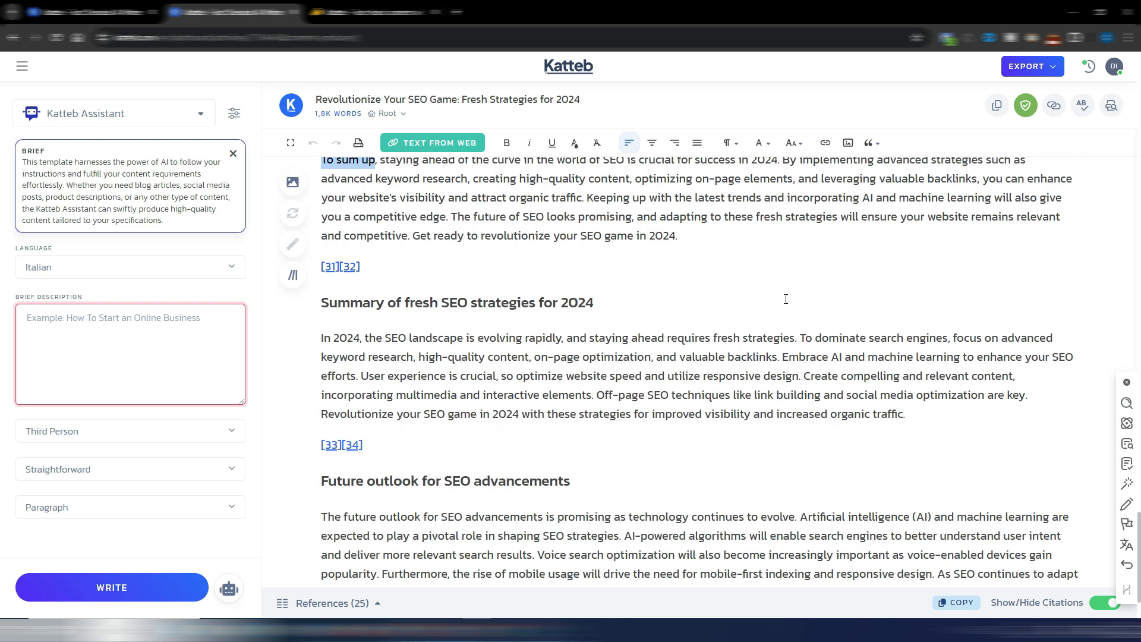
{"action": "scroll", "coordinate": [786, 299], "scroll_direction": "down", "scroll_amount": 2}
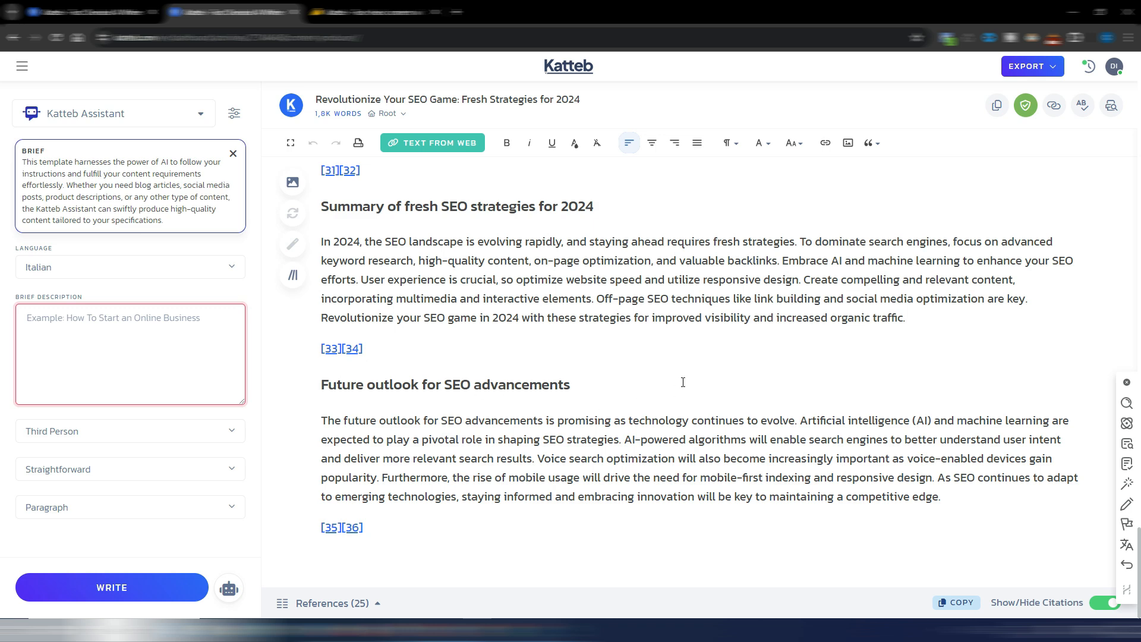
{"action": "scroll", "coordinate": [563, 403], "scroll_direction": "up", "scroll_amount": 7}
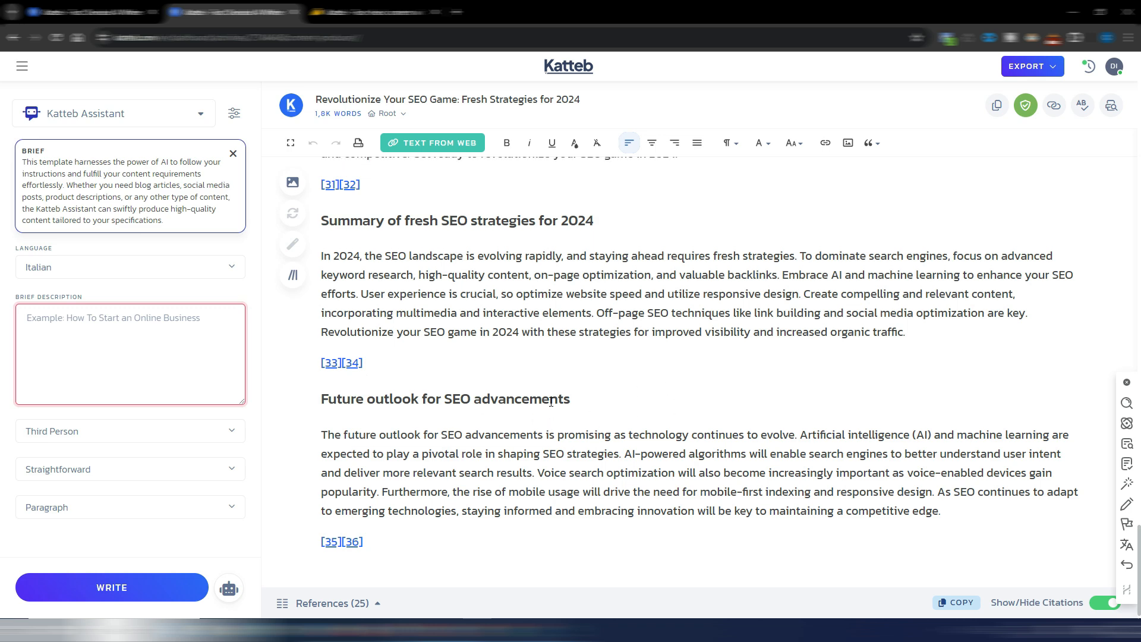
{"action": "scroll", "coordinate": [529, 406], "scroll_direction": "down", "scroll_amount": 7}
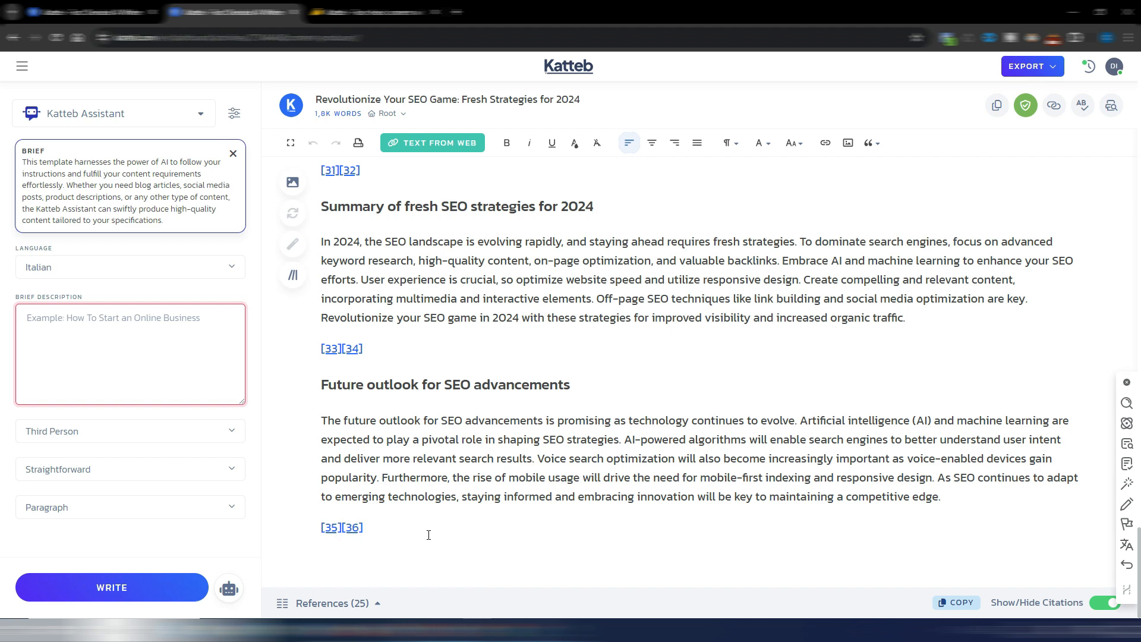
{"action": "scroll", "coordinate": [670, 481], "scroll_direction": "up", "scroll_amount": 7}
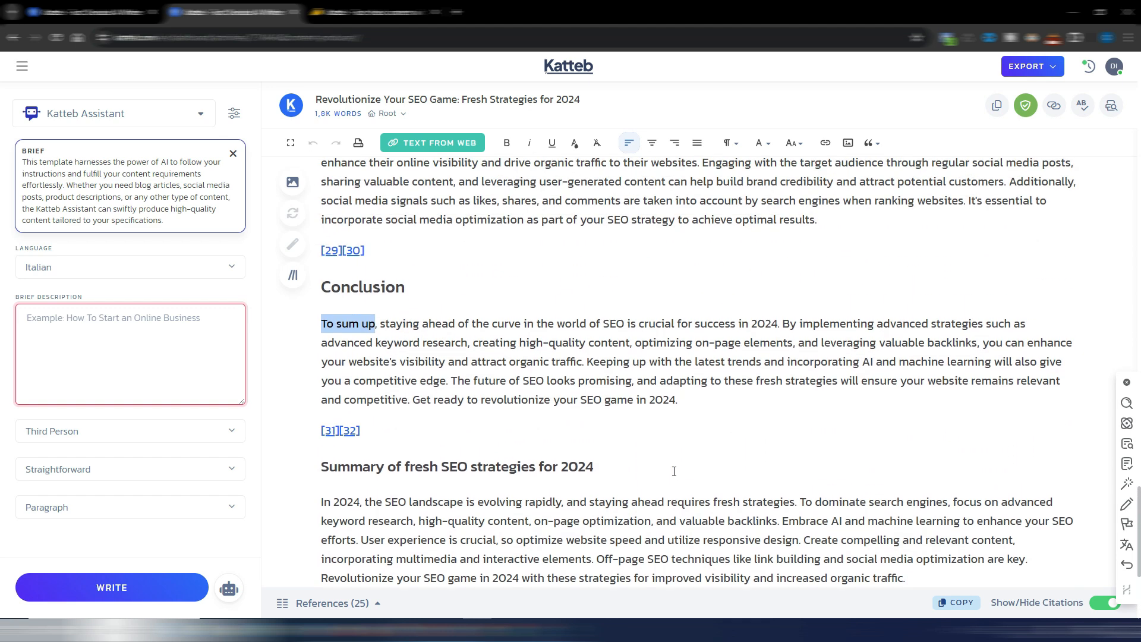
Review the article back up to the website speed section and return to the Katteb dashboard.
{"action": "scroll", "coordinate": [674, 472], "scroll_direction": "up", "scroll_amount": 1}
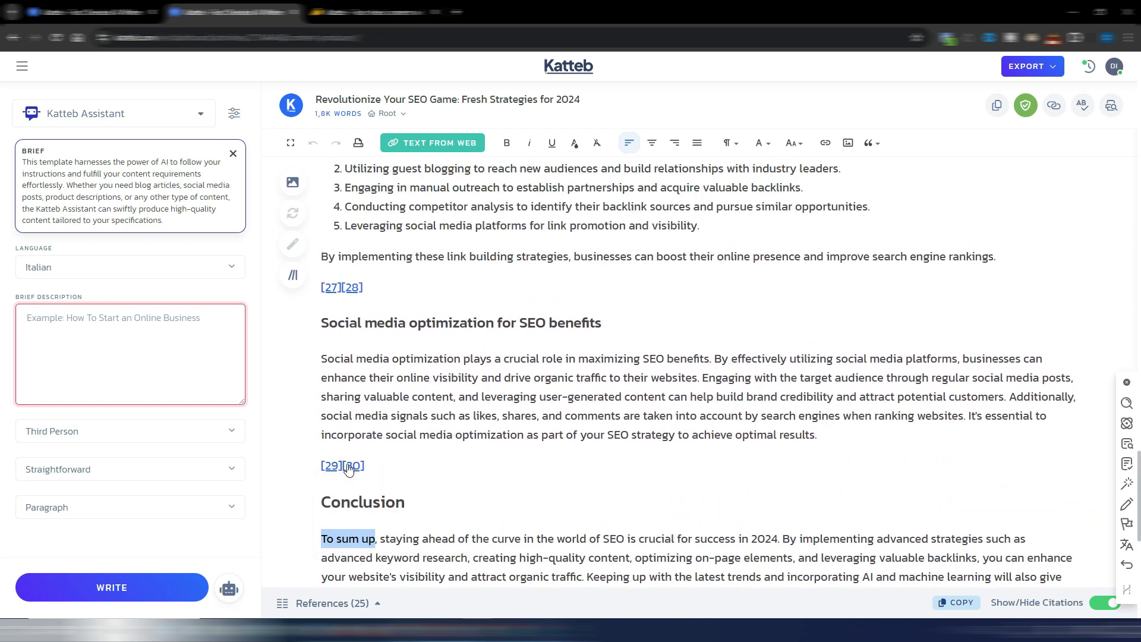
{"action": "scroll", "coordinate": [685, 424], "scroll_direction": "up", "scroll_amount": 6}
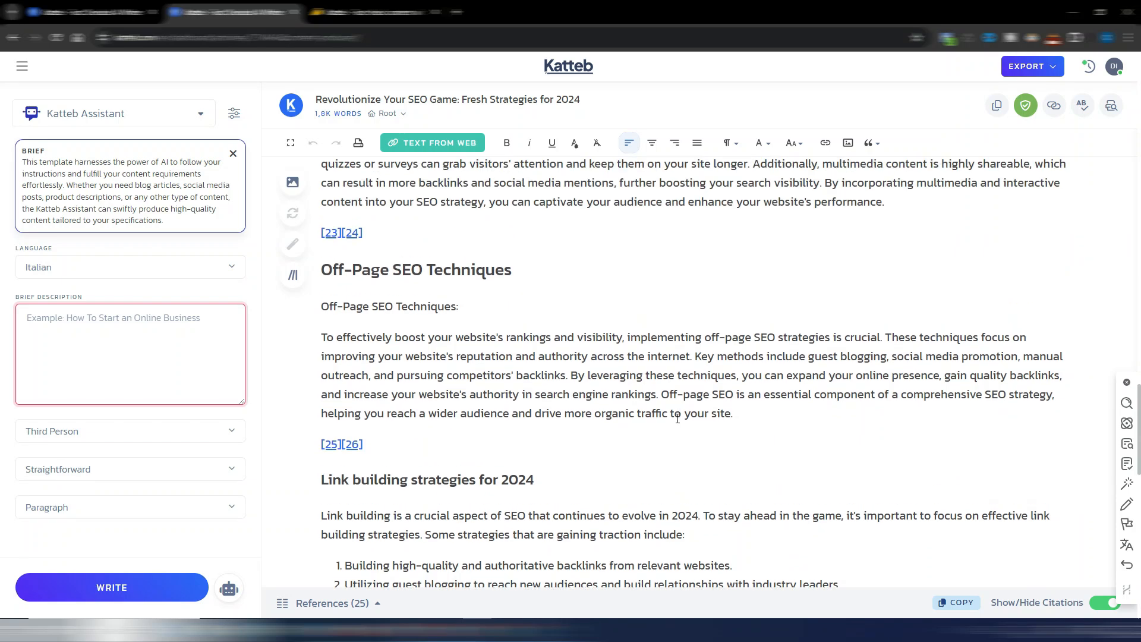
{"action": "scroll", "coordinate": [678, 418], "scroll_direction": "up", "scroll_amount": 8}
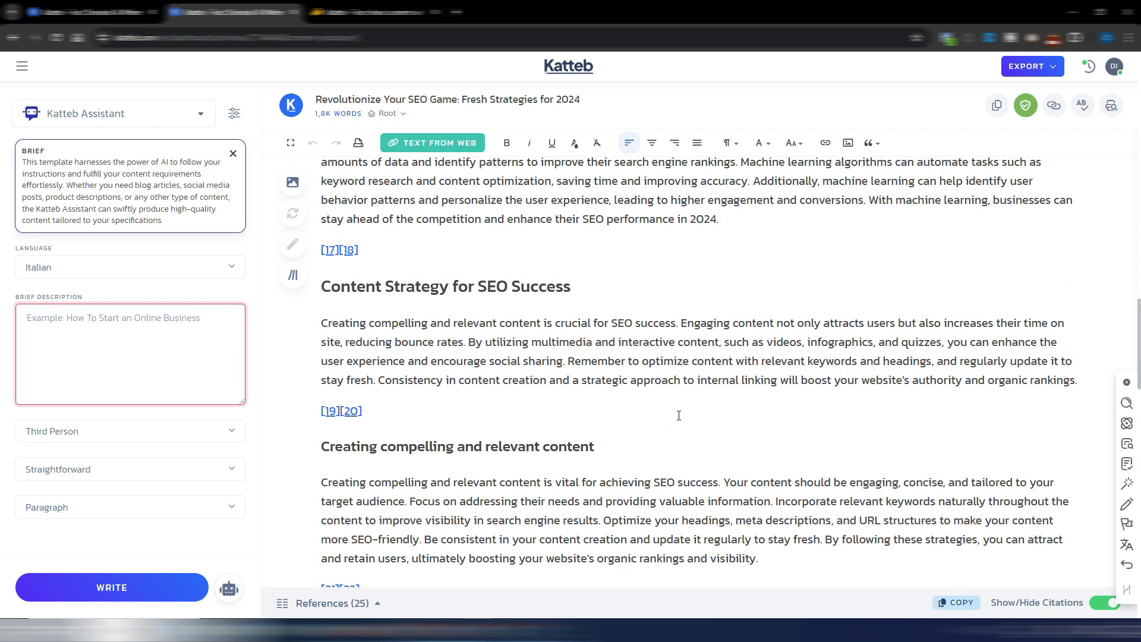
{"action": "scroll", "coordinate": [651, 340], "scroll_direction": "up", "scroll_amount": 8}
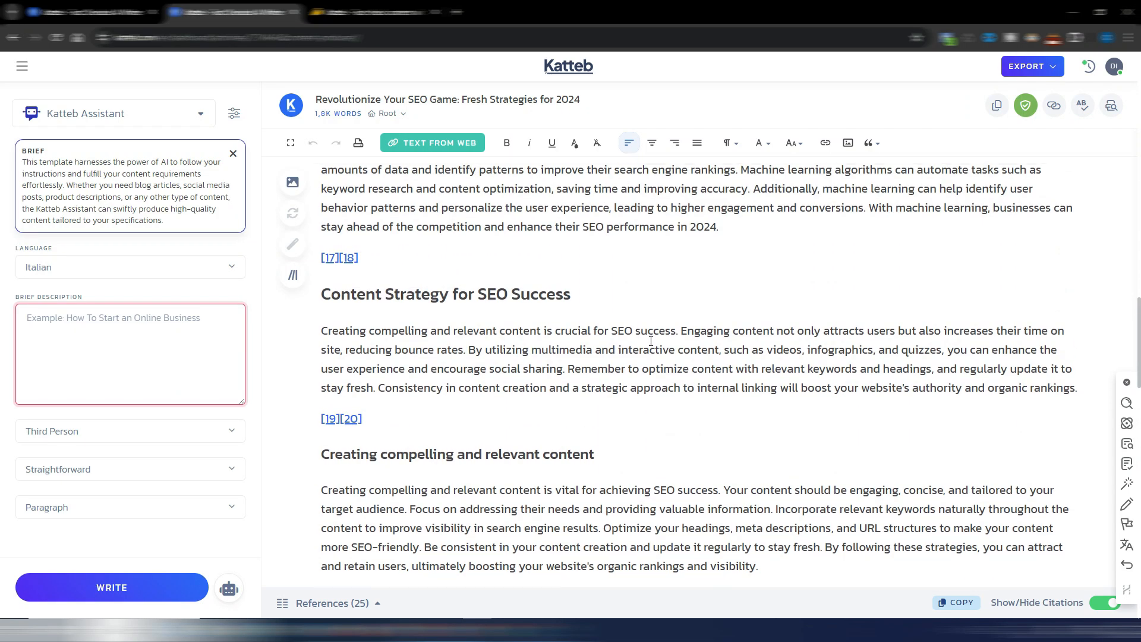
{"action": "scroll", "coordinate": [652, 340], "scroll_direction": "up", "scroll_amount": 5}
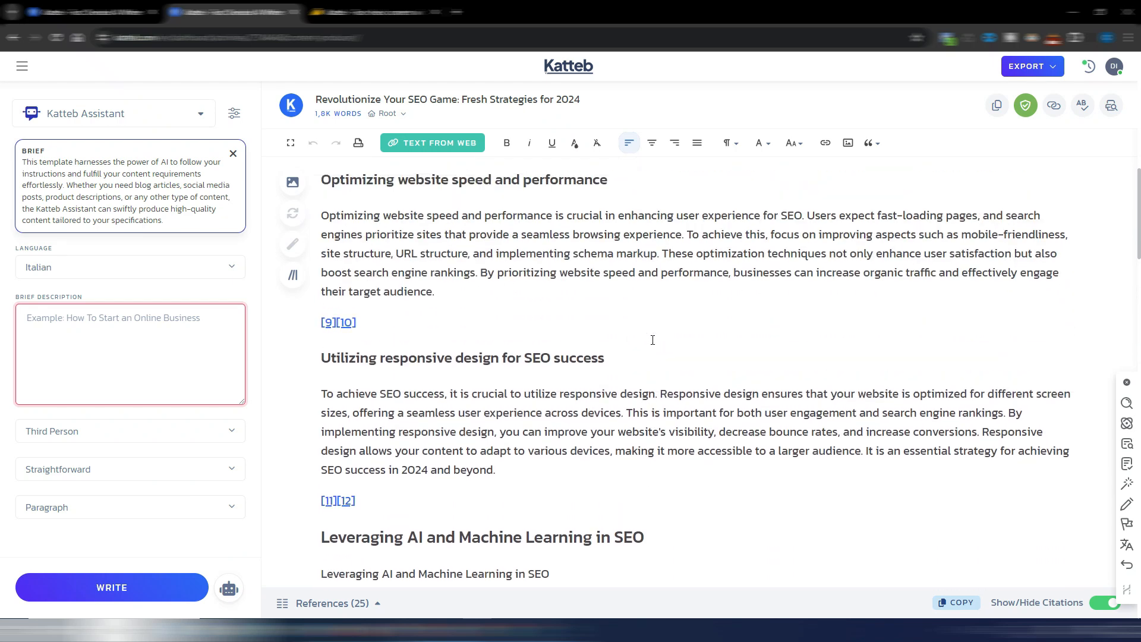
{"action": "left_click", "coordinate": [20, 70]}
{"action": "left_click", "coordinate": [21, 72]}
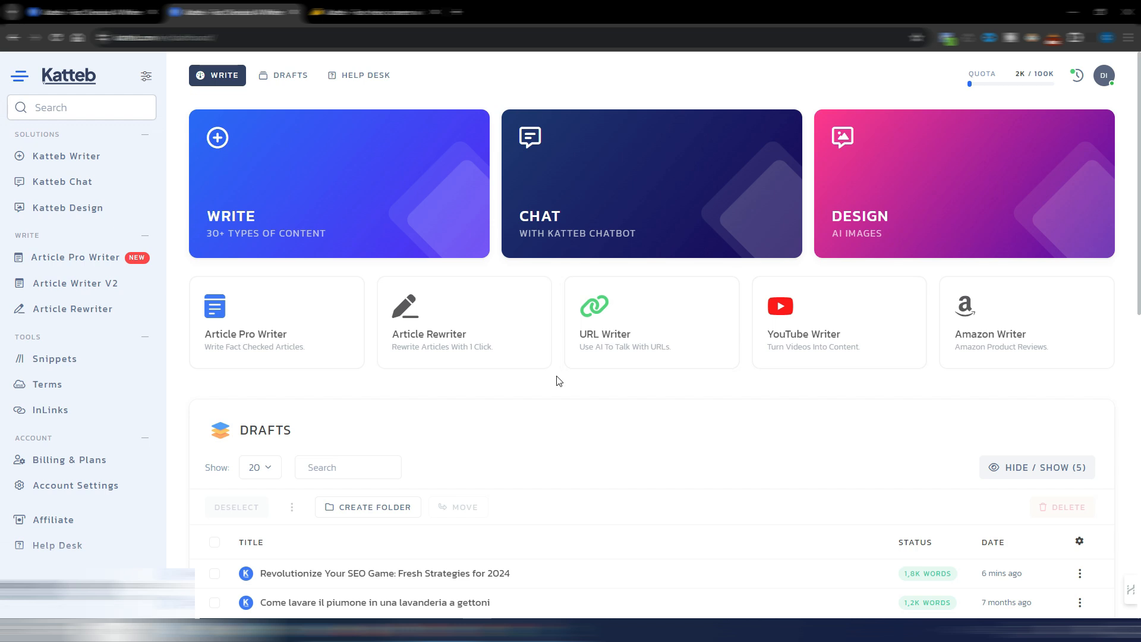
Switch to the AppSumo Plans & features page and set the Multiple plan to 3 Codes.
{"action": "left_click", "coordinate": [94, 12]}
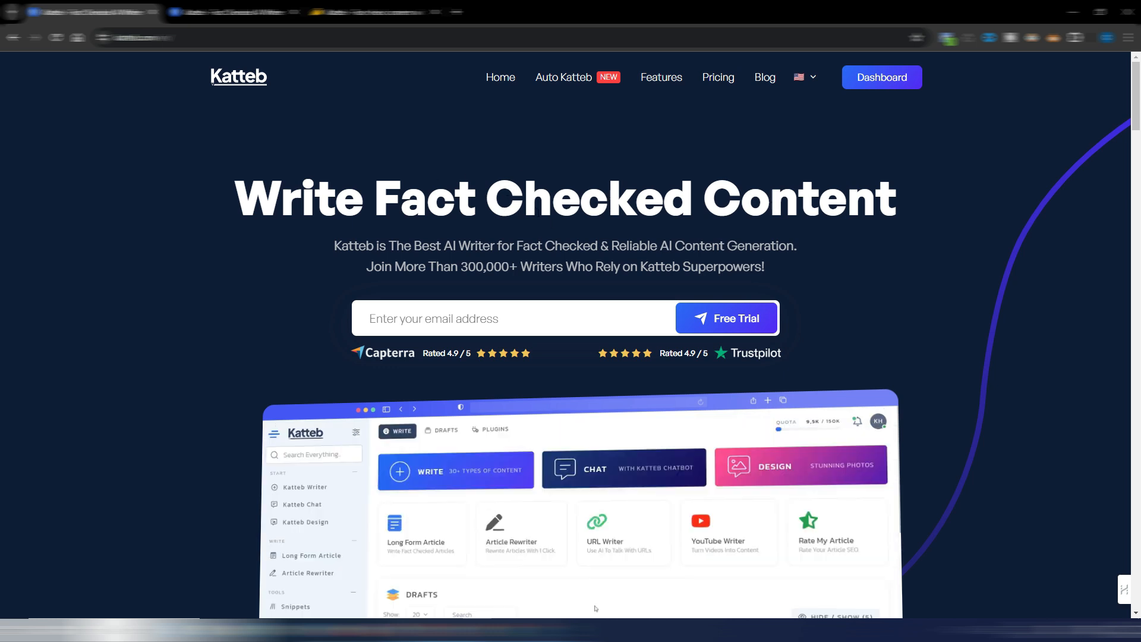
{"action": "left_click", "coordinate": [362, 15]}
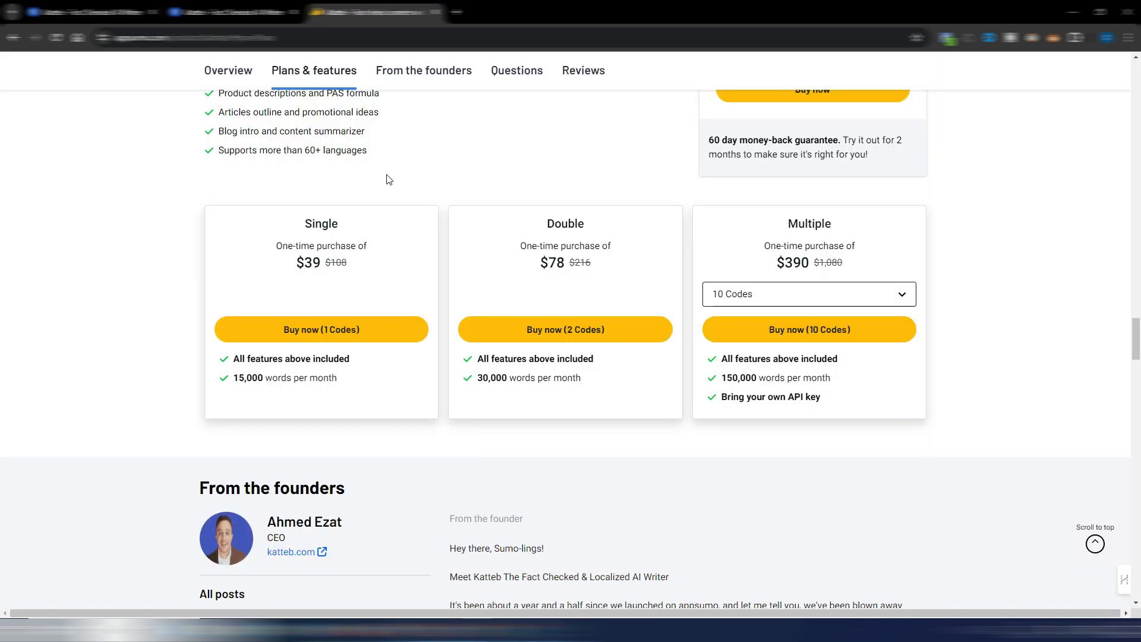
{"action": "scroll", "coordinate": [603, 209], "scroll_direction": "up", "scroll_amount": 3}
{"action": "scroll", "coordinate": [603, 204], "scroll_direction": "down", "scroll_amount": 2}
{"action": "left_click", "coordinate": [797, 295]}
{"action": "left_click", "coordinate": [751, 323]}
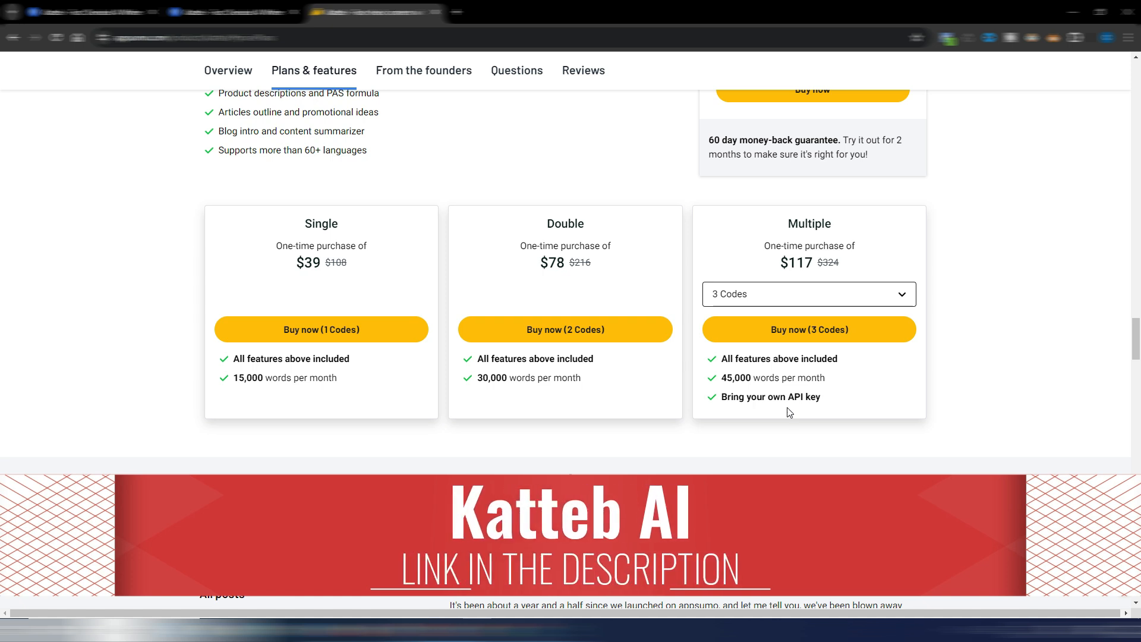
Open the Pricing page on Katteb's website, compare the features of the monthly plans, and return to the home page.
{"action": "left_click", "coordinate": [114, 15]}
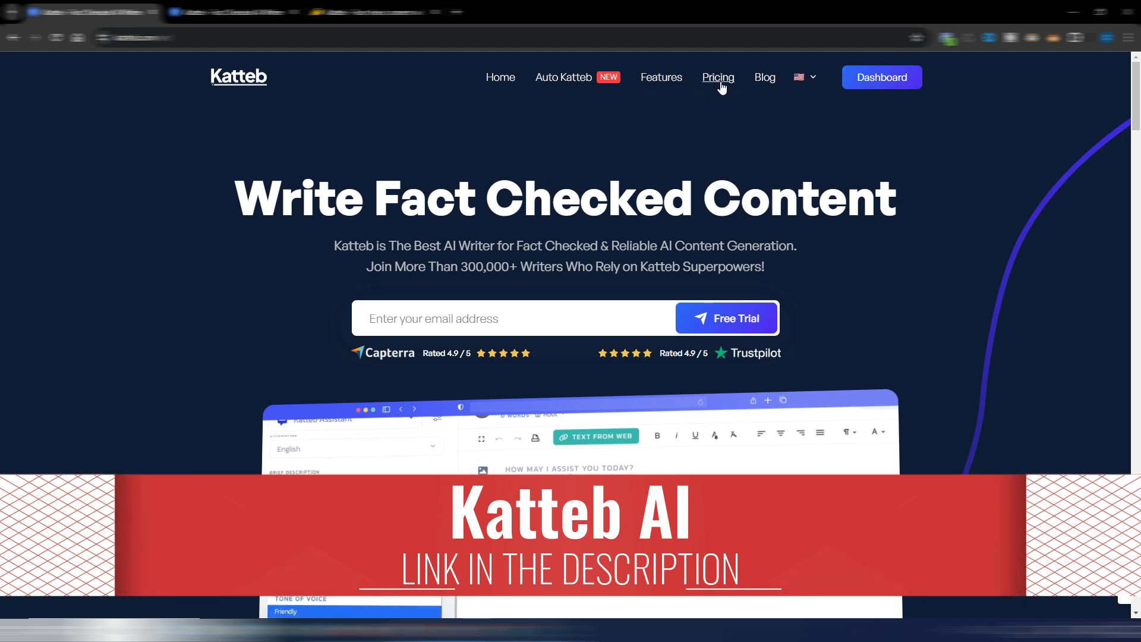
{"action": "left_click", "coordinate": [718, 79]}
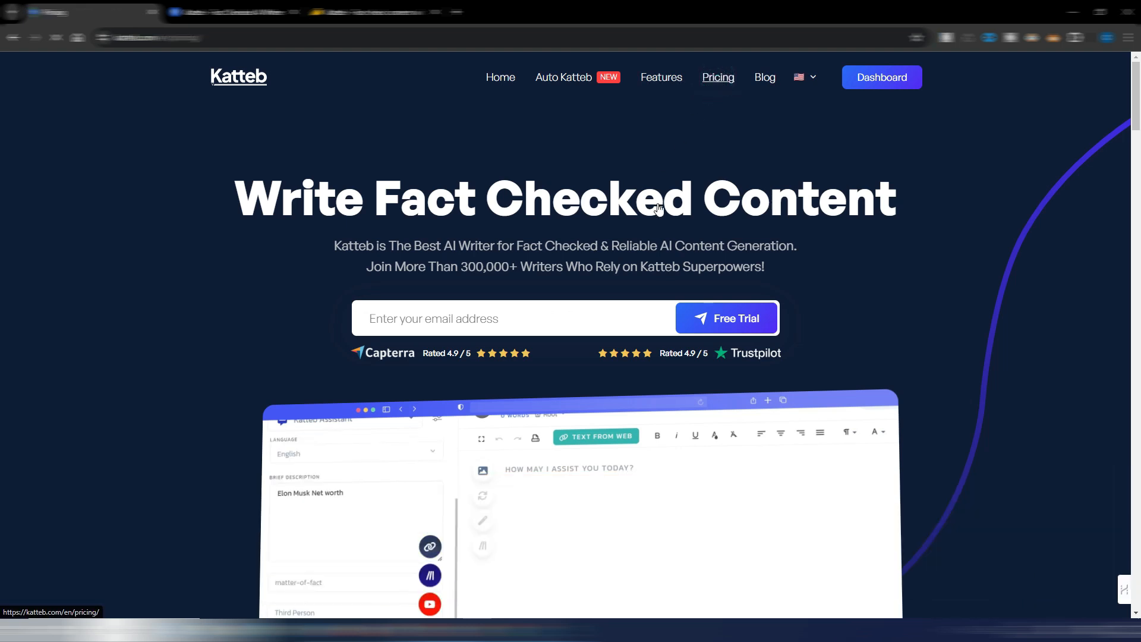
{"action": "scroll", "coordinate": [574, 204], "scroll_direction": "down", "scroll_amount": 3}
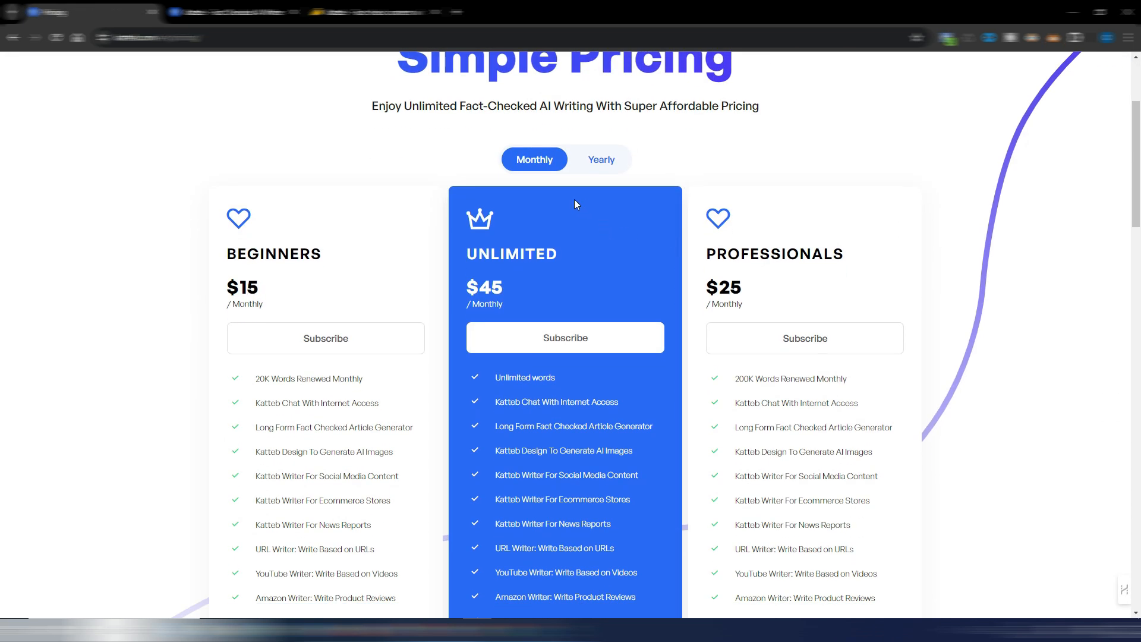
{"action": "scroll", "coordinate": [618, 273], "scroll_direction": "down", "scroll_amount": 1}
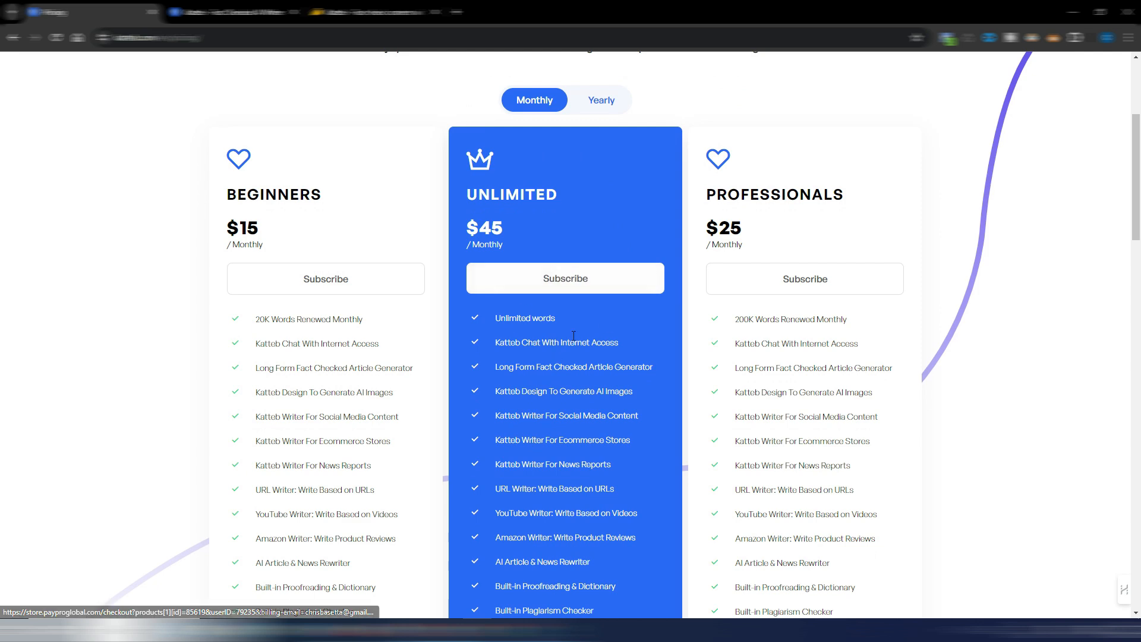
{"action": "scroll", "coordinate": [588, 322], "scroll_direction": "down", "scroll_amount": 4}
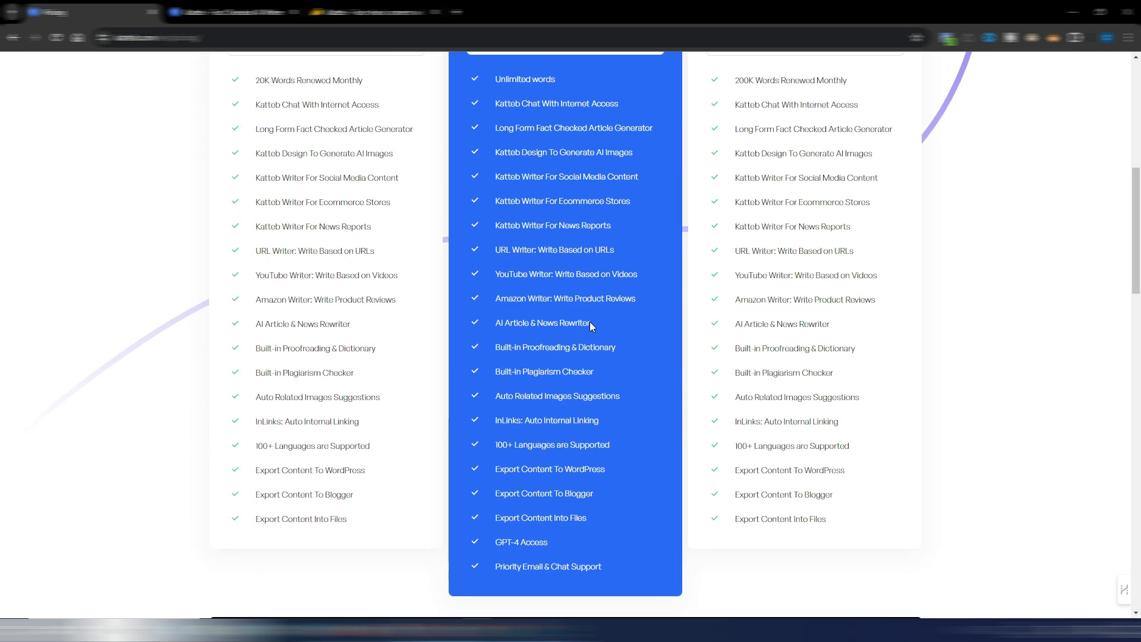
{"action": "scroll", "coordinate": [590, 322], "scroll_direction": "down", "scroll_amount": 2}
{"action": "scroll", "coordinate": [589, 322], "scroll_direction": "up", "scroll_amount": 8}
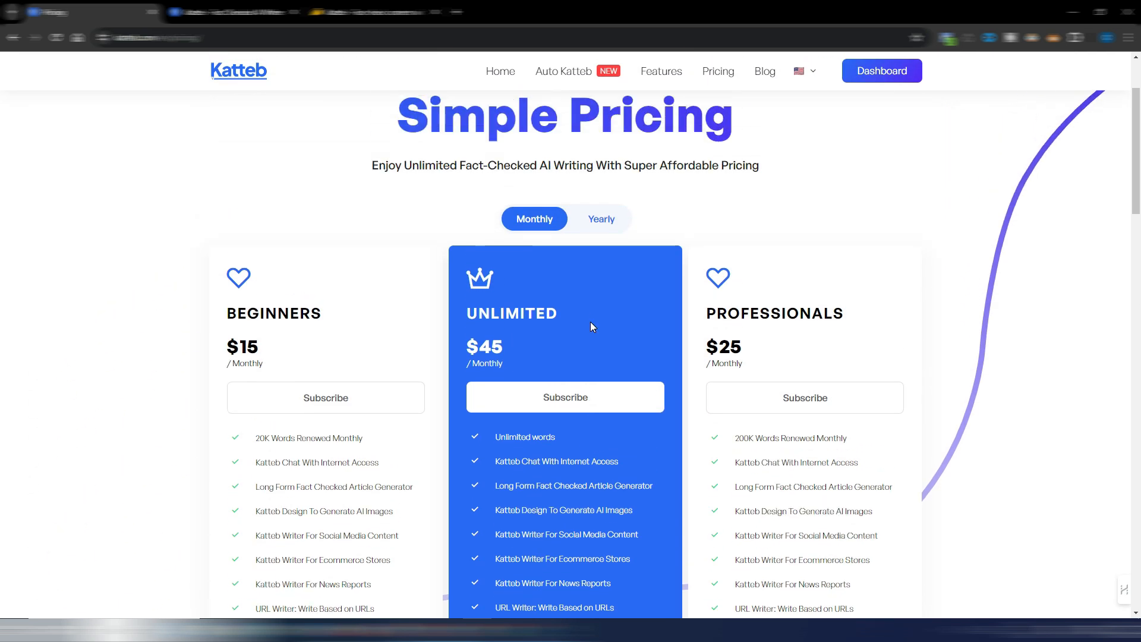
{"action": "scroll", "coordinate": [641, 220], "scroll_direction": "down", "scroll_amount": 1}
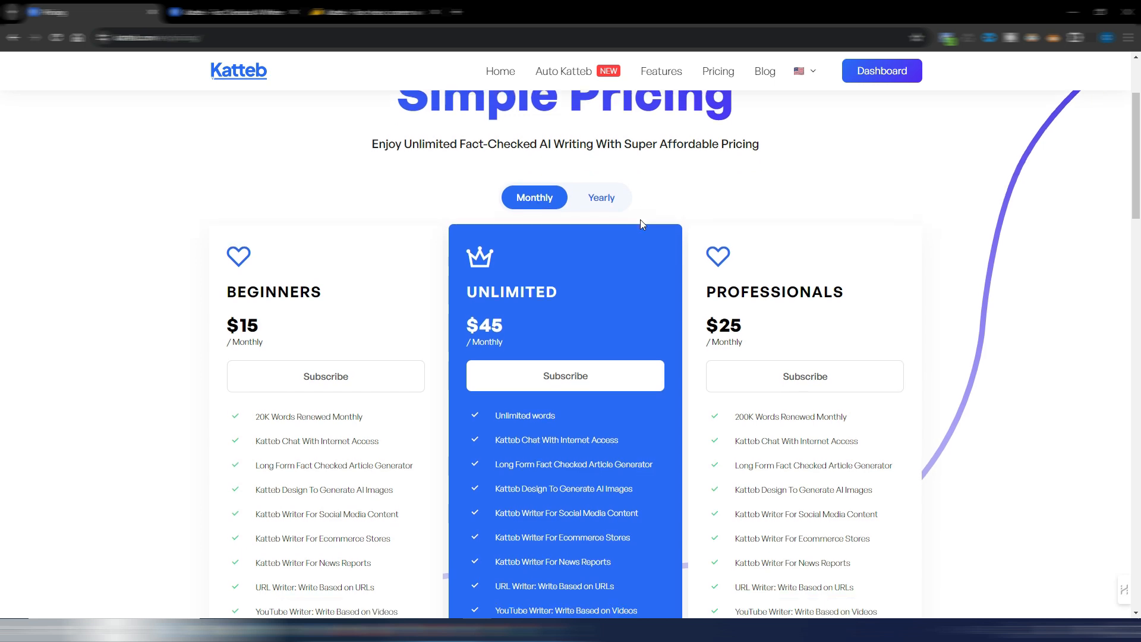
{"action": "scroll", "coordinate": [641, 224], "scroll_direction": "down", "scroll_amount": 4}
{"action": "scroll", "coordinate": [641, 224], "scroll_direction": "up", "scroll_amount": 8}
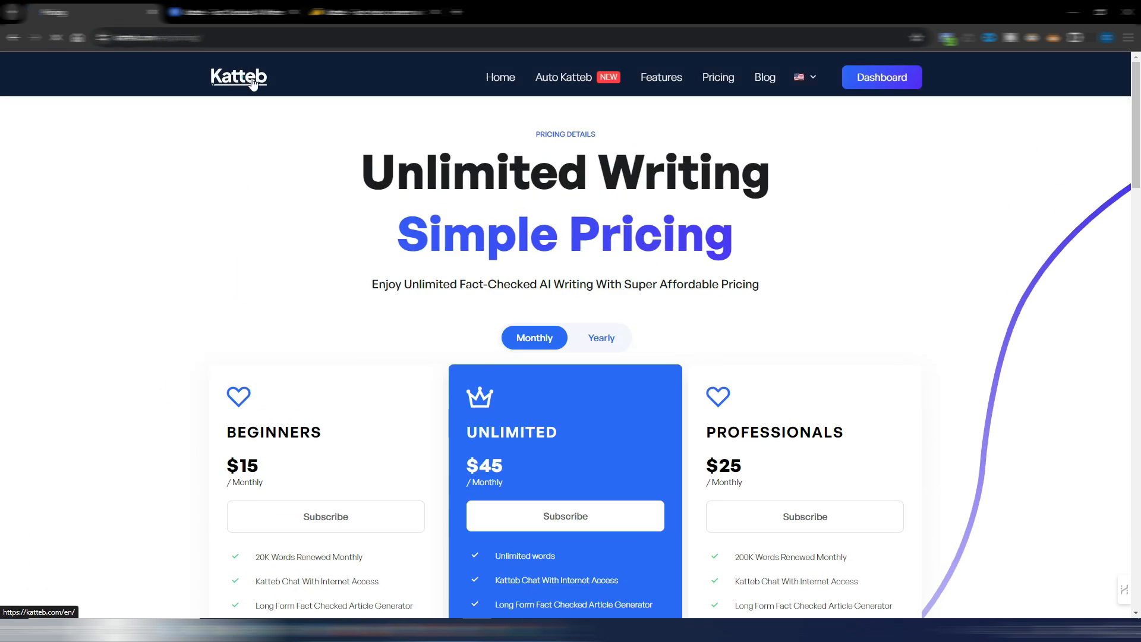
{"action": "left_click", "coordinate": [252, 83]}
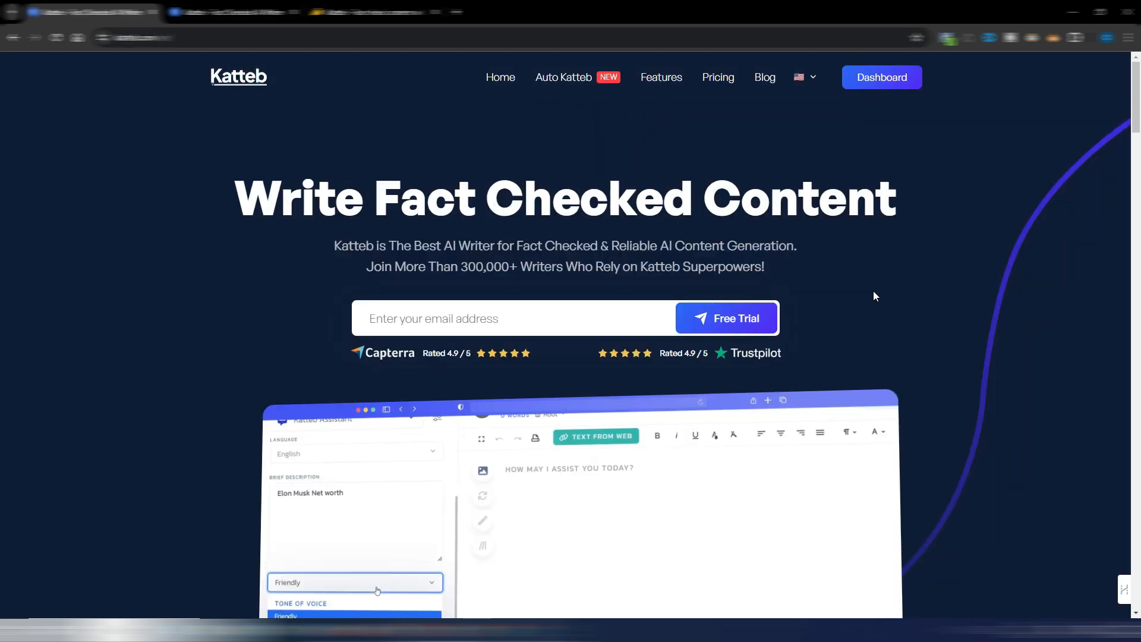